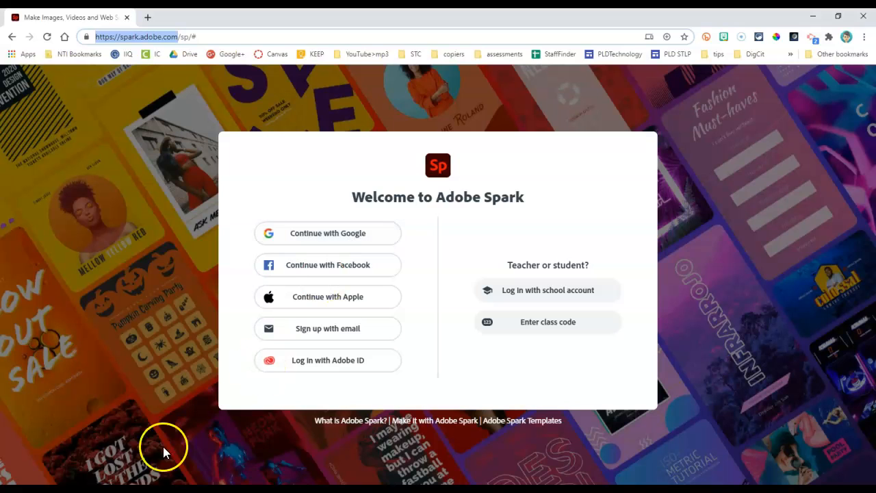
# Step: Log in to Adobe Spark with the school account, choosing the company or school account type and the school Google profile
pyautogui.click(17, 457)
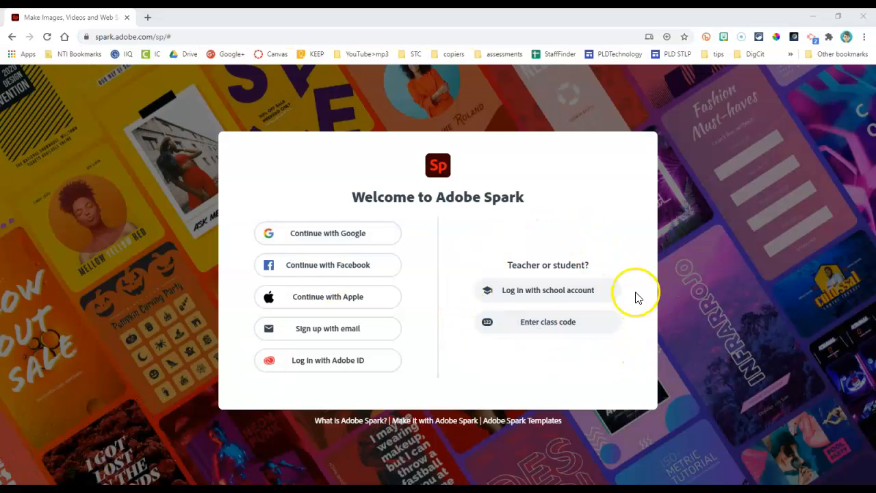
pyautogui.click(549, 293)
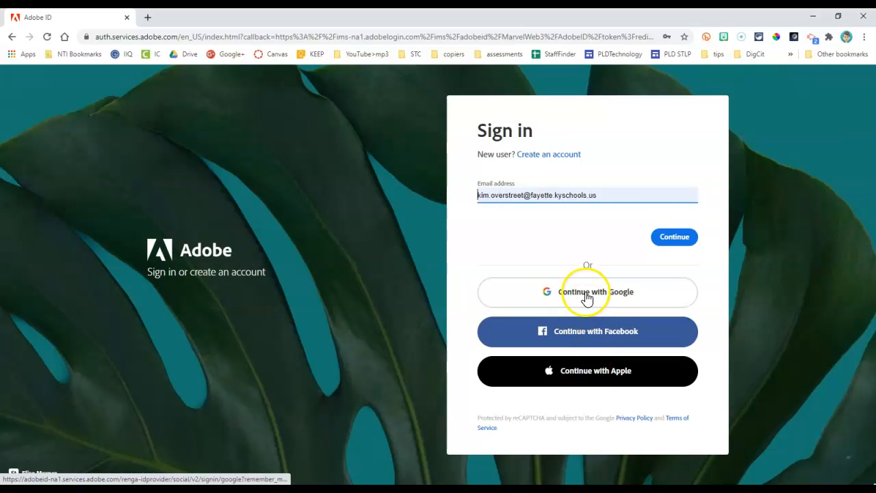
pyautogui.click(674, 240)
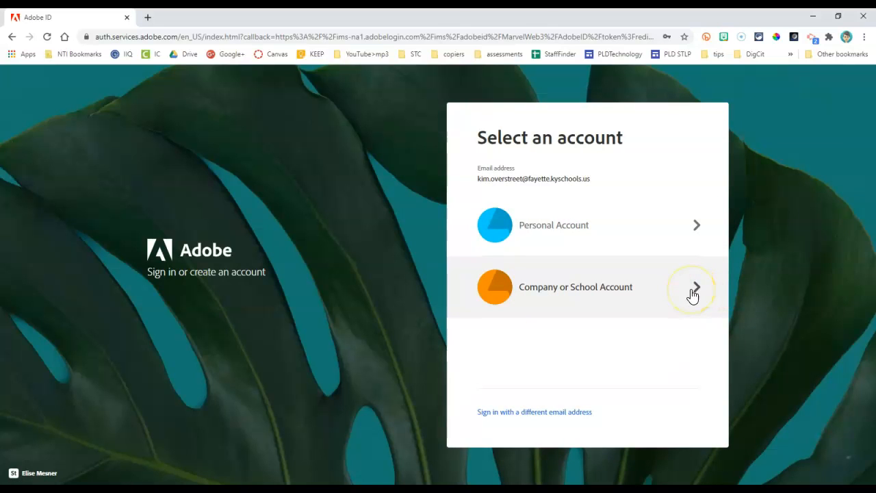
pyautogui.click(535, 293)
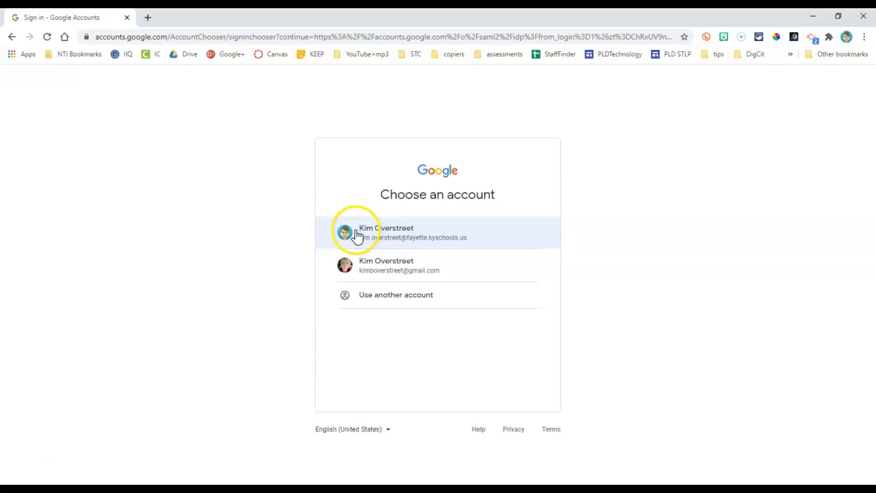
pyautogui.click(431, 237)
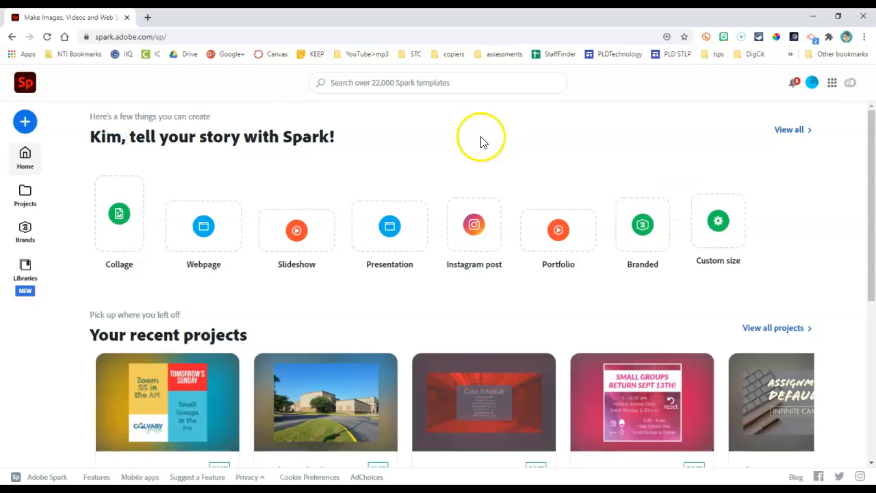
# Step: Search Google in a new browser tab for "google form header image size"
pyautogui.click(149, 17)
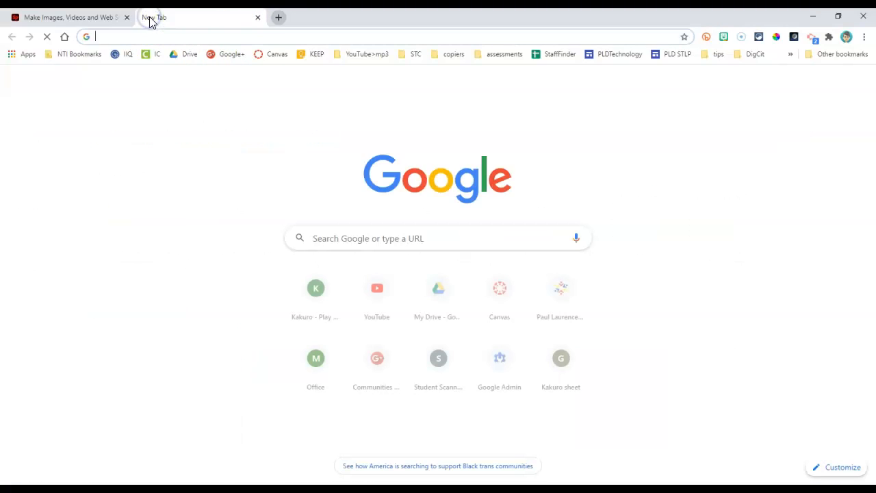
pyautogui.click(156, 34)
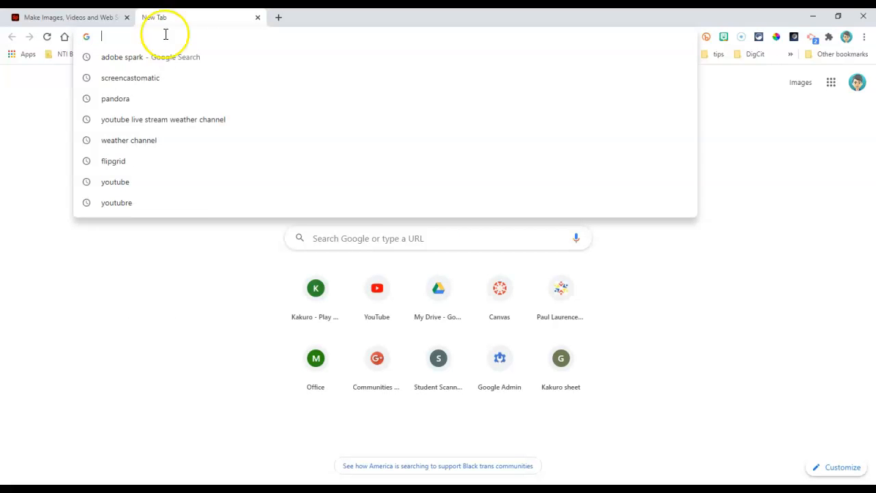
pyautogui.click(354, 243)
pyautogui.write('goo')
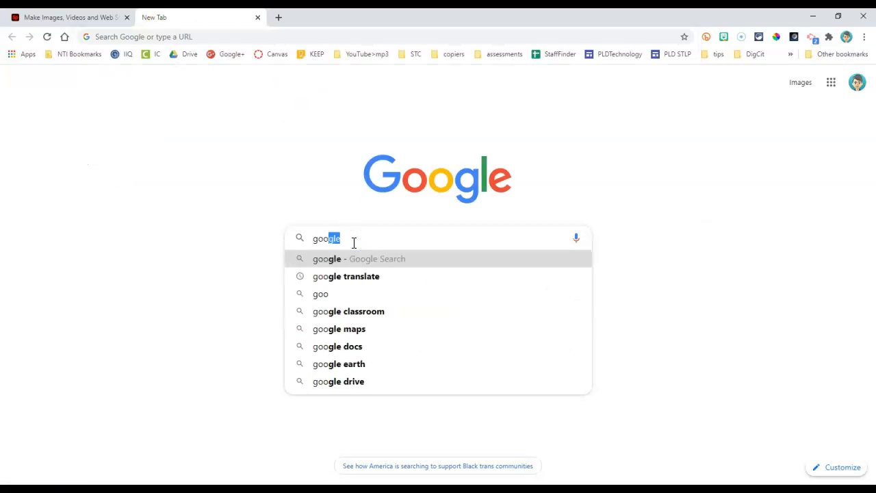
pyautogui.write('gle form hea')
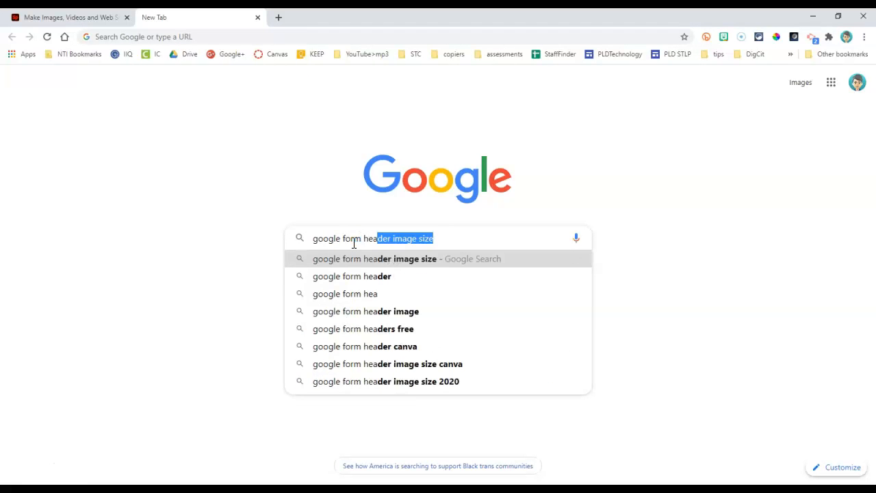
pyautogui.press('Return')
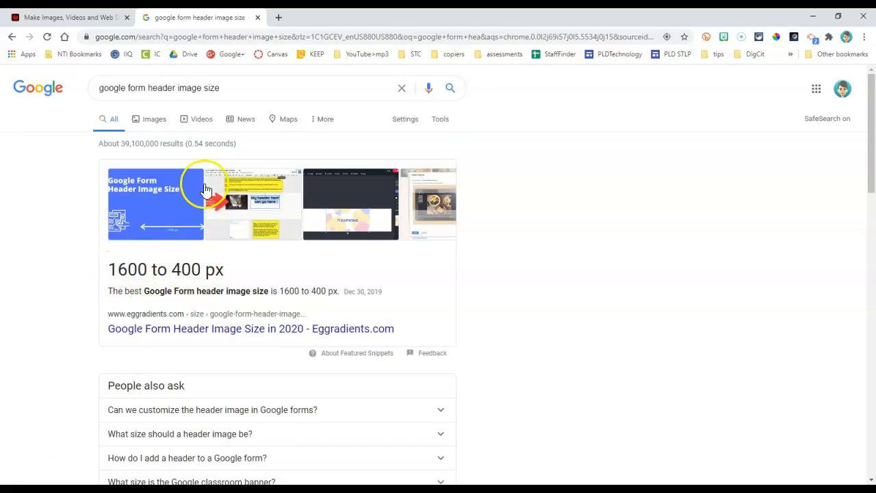
# Step: Return to Adobe Spark and create a blank custom-size post 1600 px wide and 400 px high
pyautogui.click(97, 19)
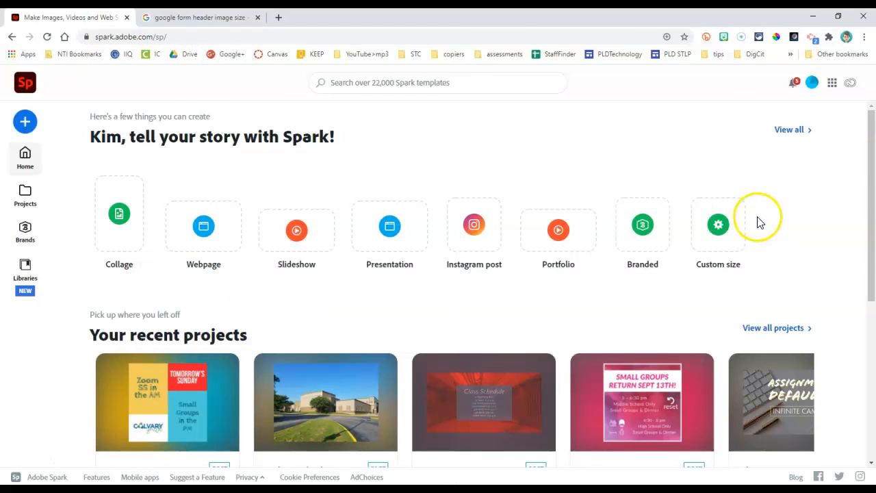
pyautogui.click(723, 228)
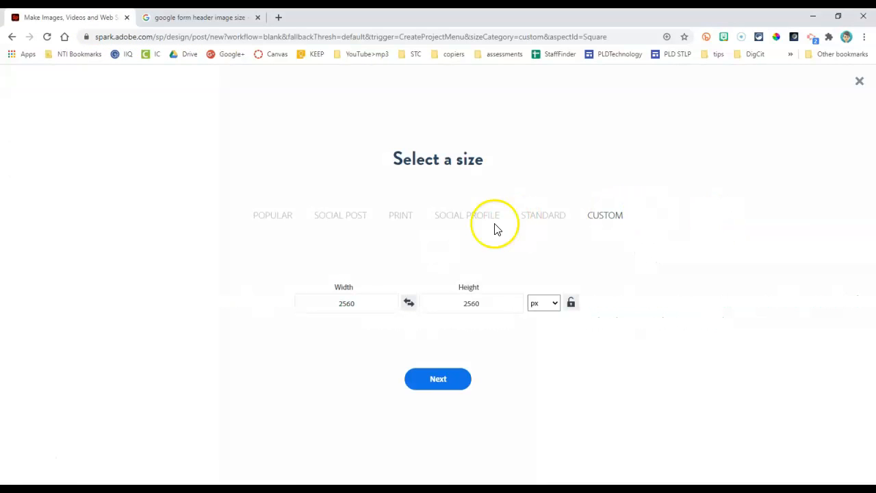
pyautogui.click(164, 18)
pyautogui.click(69, 15)
pyautogui.click(364, 298)
pyautogui.write('1600')
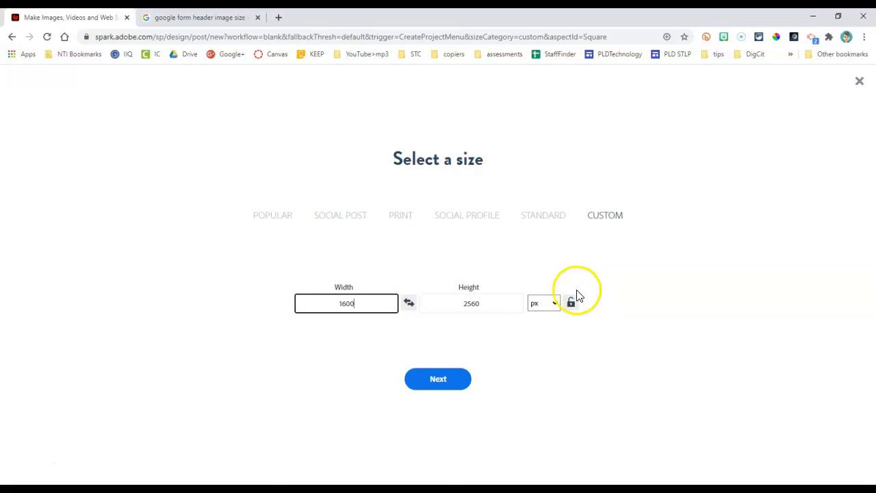
pyautogui.moveTo(494, 304); pyautogui.dragTo(468, 306)
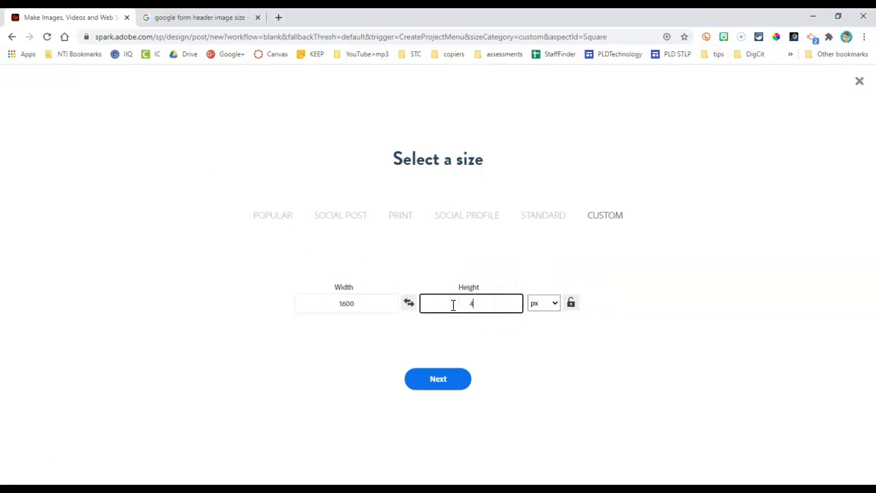
pyautogui.click(444, 382)
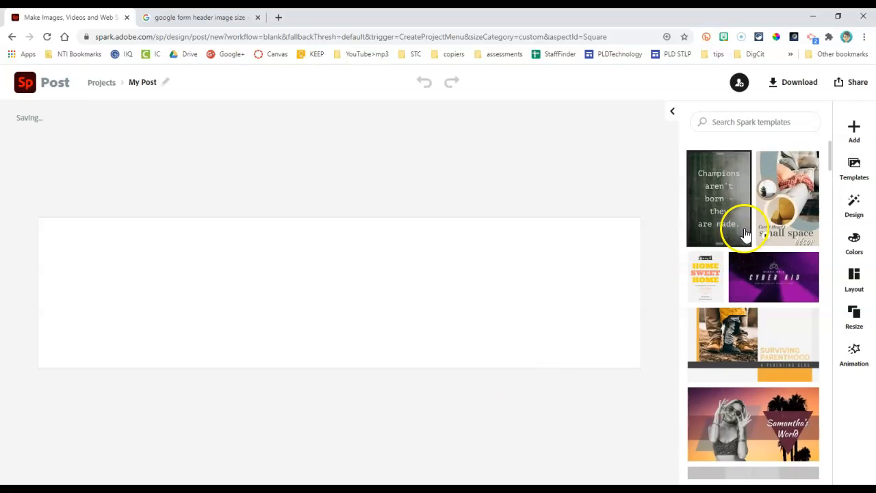
# Step: Look through the suggested templates, and search the templates for "header" to review the matching banner designs
pyautogui.scroll(-1, 743, 226)
pyautogui.scroll(-10, 750, 257)
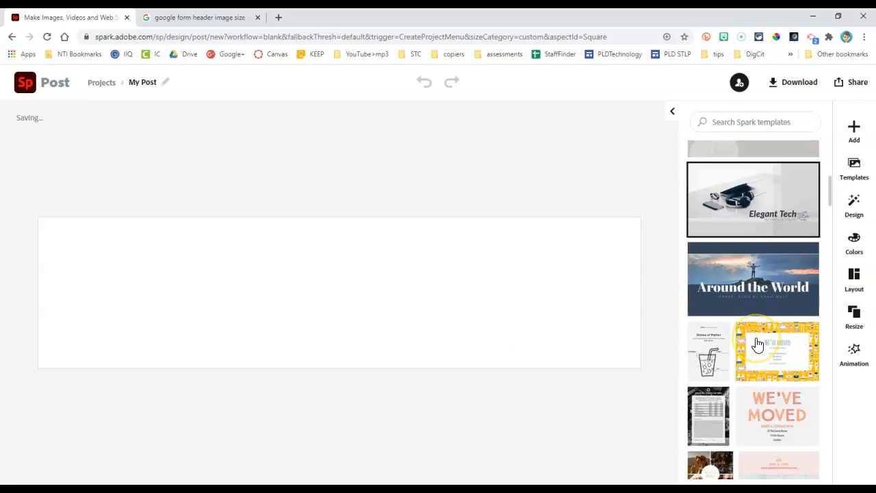
pyautogui.scroll(-15, 757, 344)
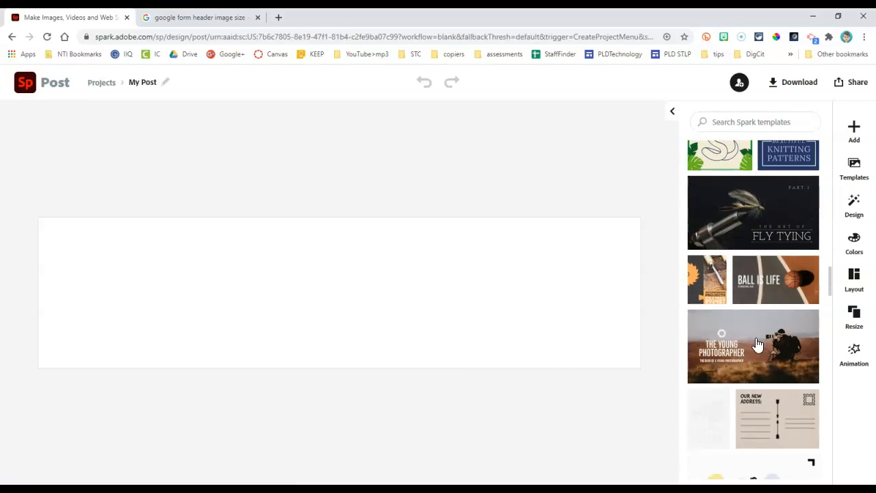
pyautogui.click(765, 347)
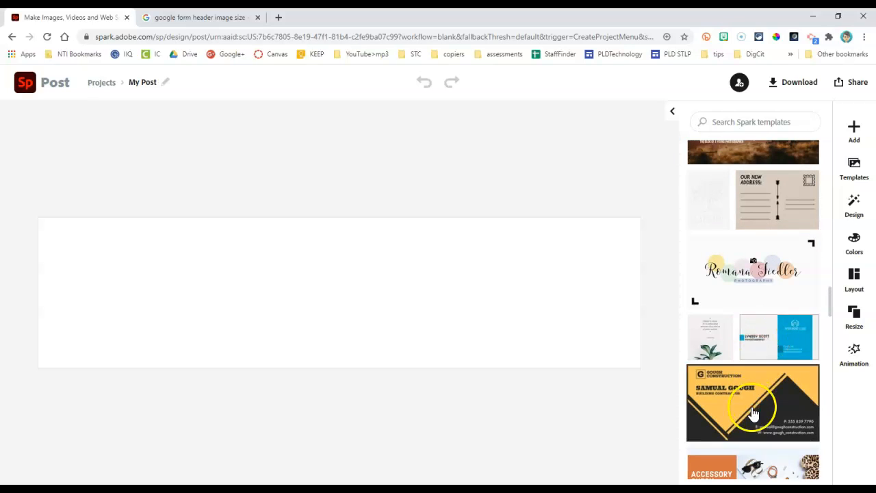
pyautogui.scroll(-4, 760, 356)
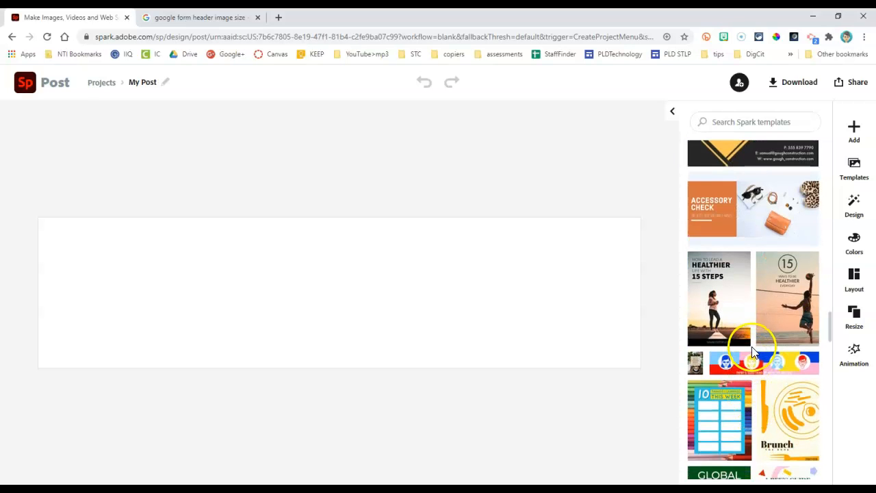
pyautogui.scroll(-5, 753, 353)
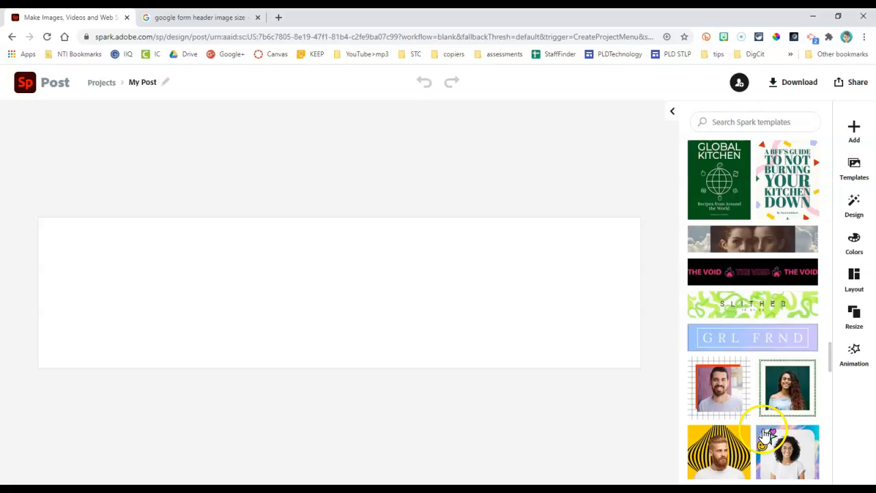
pyautogui.click(758, 121)
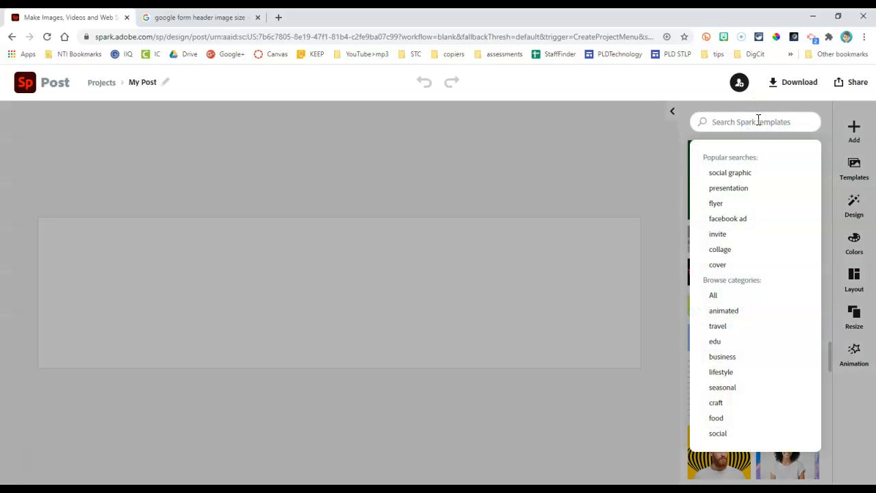
pyautogui.write('header')
pyautogui.press('Return')
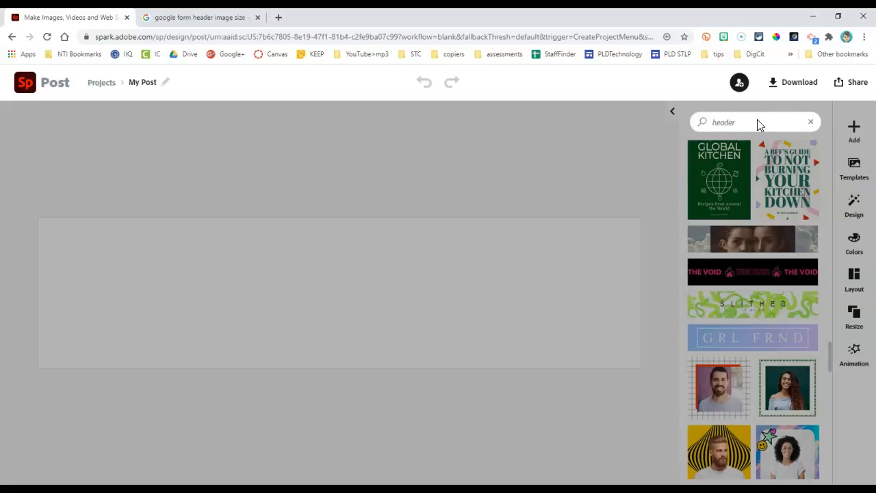
pyautogui.scroll(-8, 779, 347)
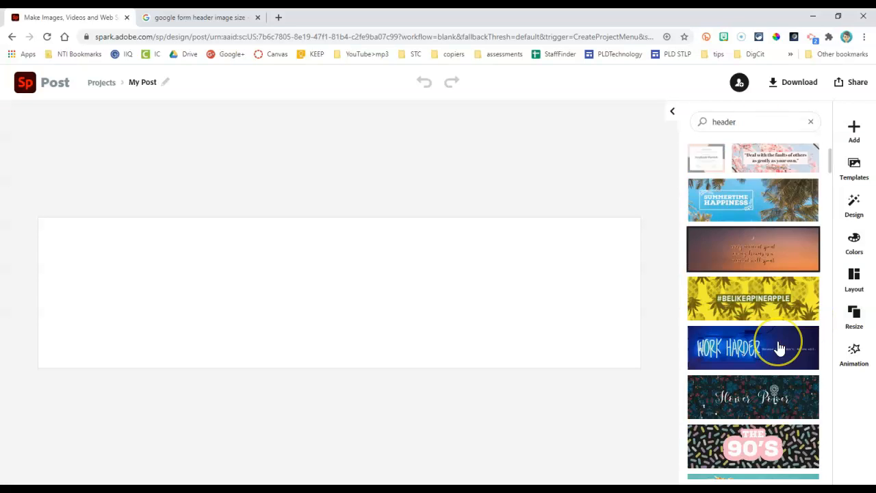
pyautogui.scroll(-2, 779, 349)
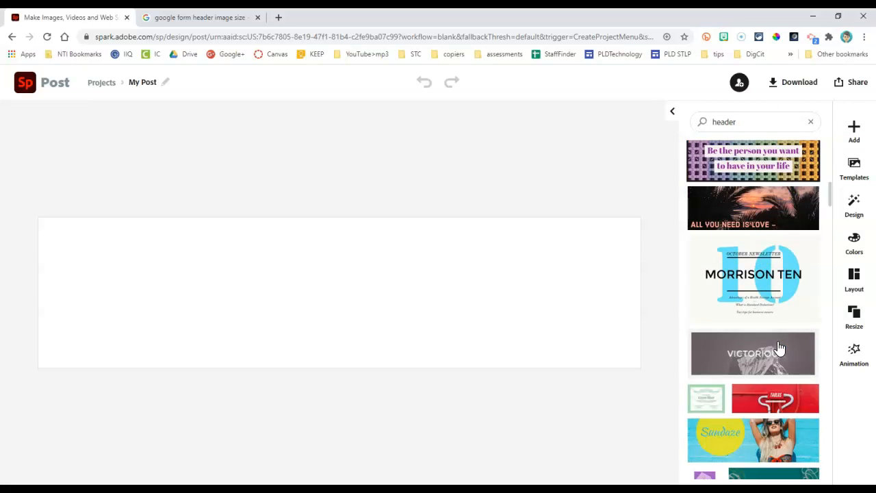
pyautogui.scroll(5, 772, 358)
# Step: Search the templates for "school" and look through the matching designs
pyautogui.click(740, 117)
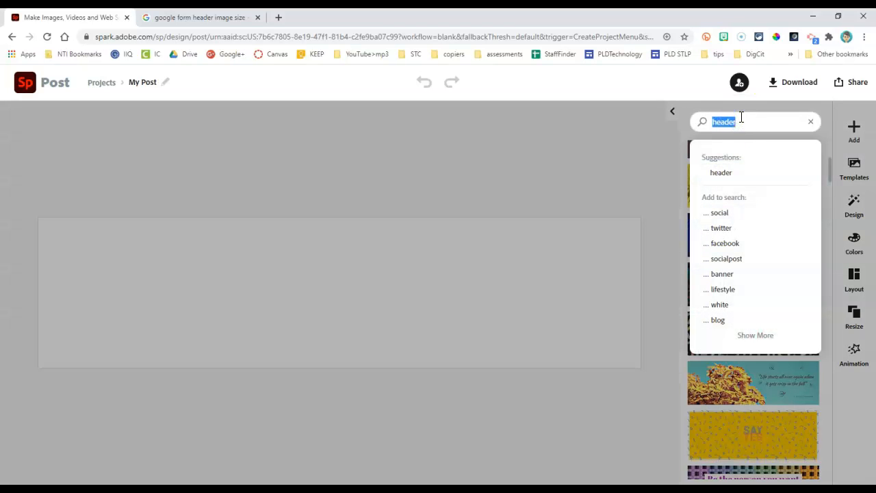
pyautogui.write('school')
pyautogui.press('Return')
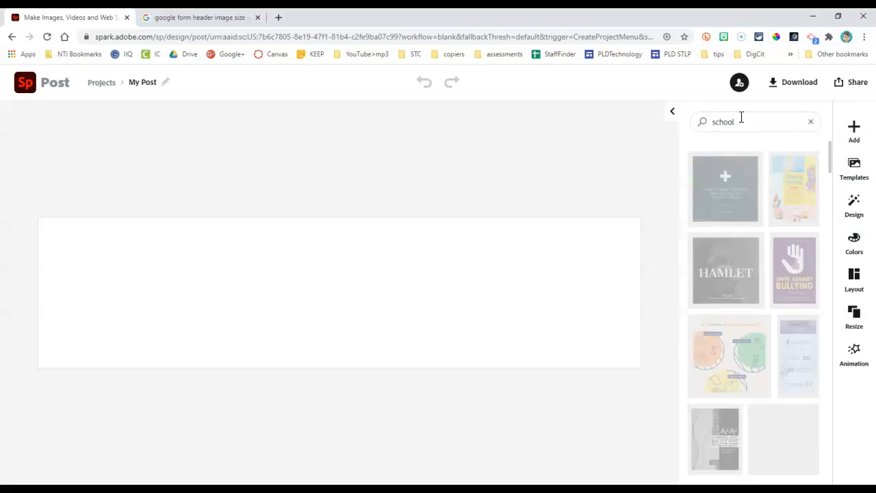
pyautogui.click(780, 276)
pyautogui.scroll(-3, 783, 267)
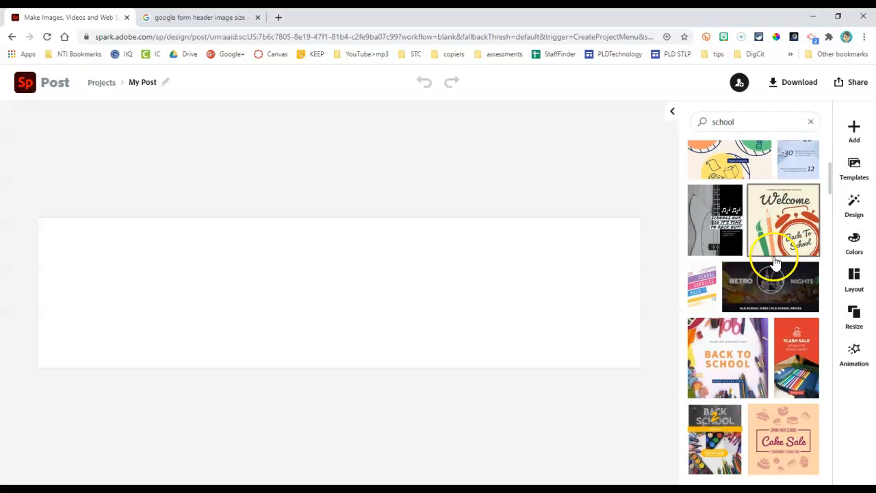
pyautogui.scroll(2, 779, 267)
# Step: Search the templates for "header" again and create the project from "The 90's" template
pyautogui.click(742, 121)
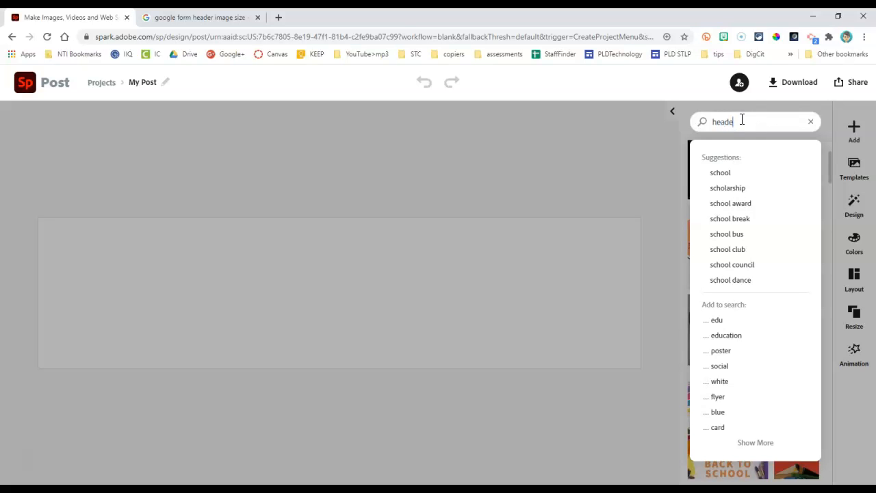
pyautogui.press('Return')
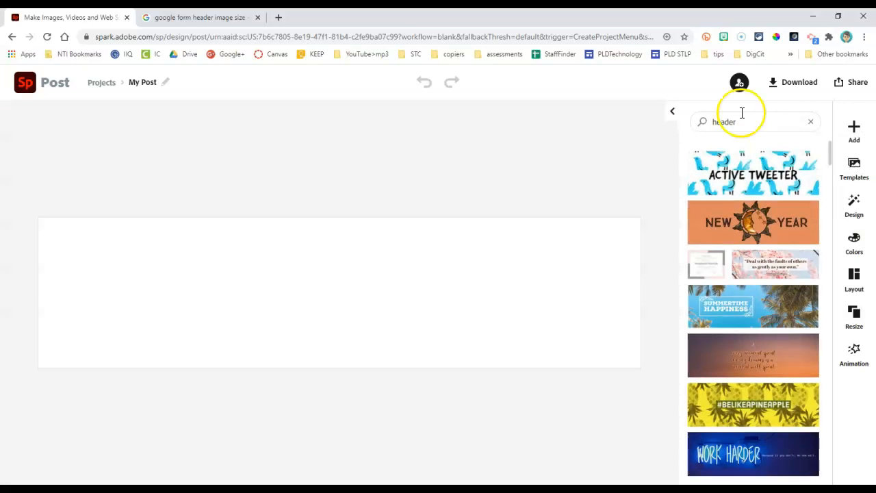
pyautogui.scroll(-2, 802, 358)
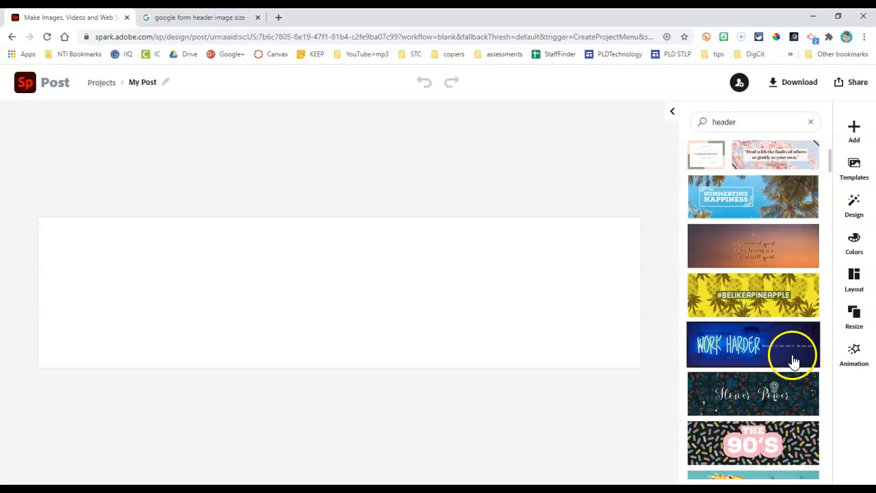
pyautogui.scroll(-2, 792, 361)
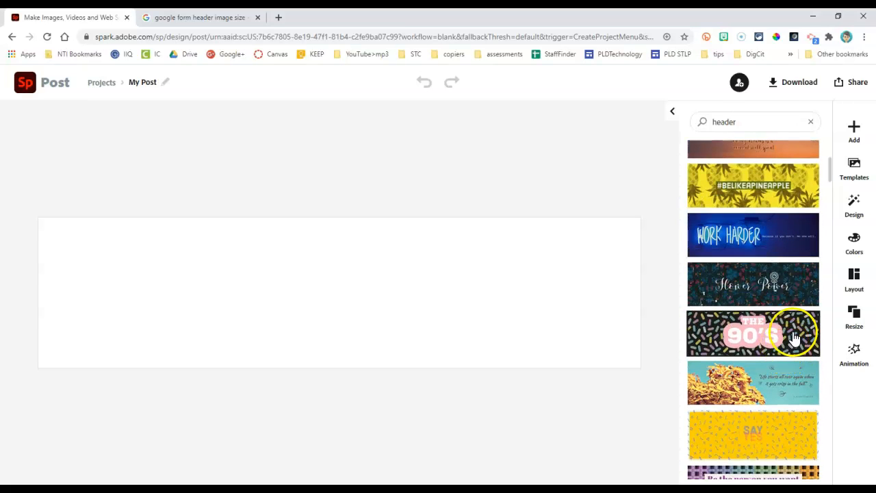
pyautogui.click(792, 338)
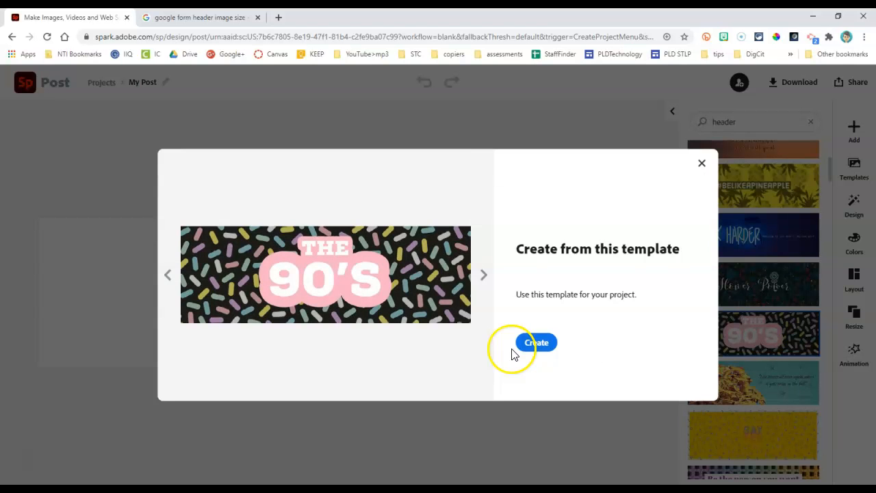
pyautogui.click(532, 350)
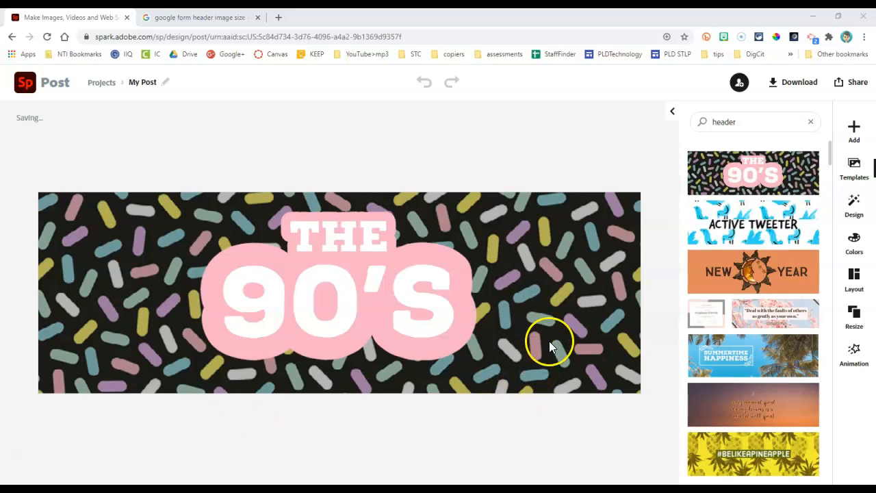
# Step: Replace the patterned background with the wooden set square photo found by searching the free photos for "math"
pyautogui.click(550, 299)
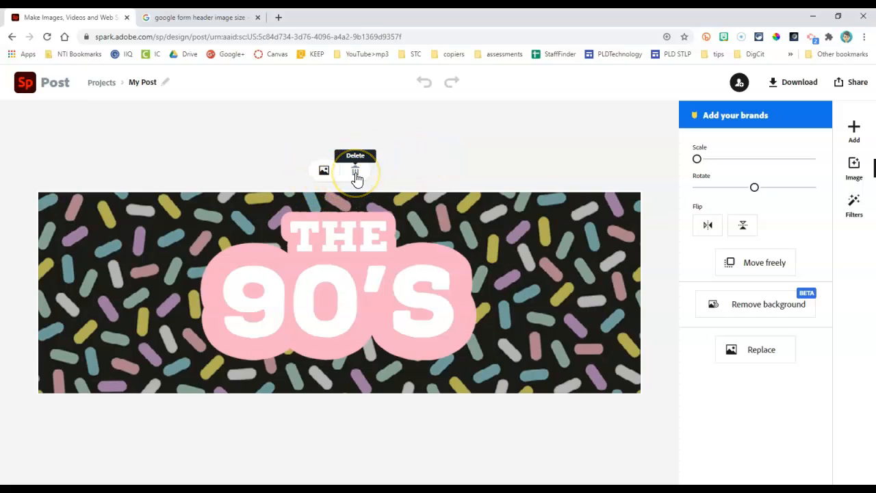
pyautogui.click(324, 171)
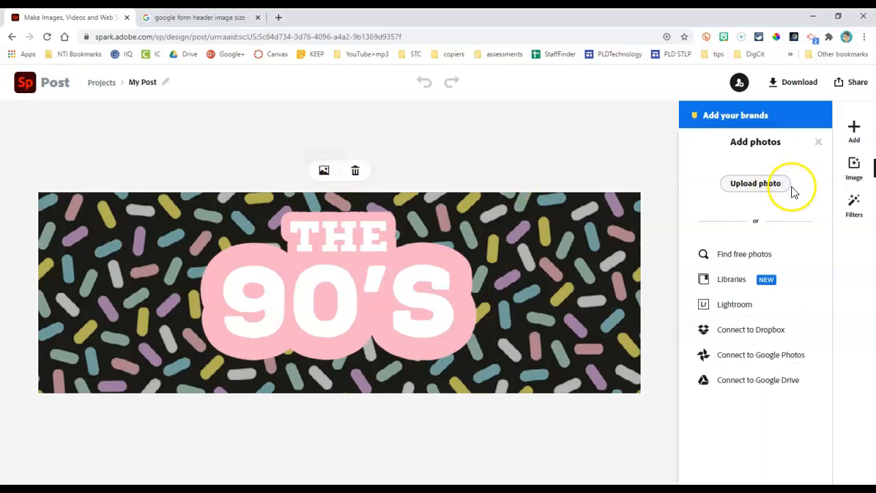
pyautogui.click(753, 256)
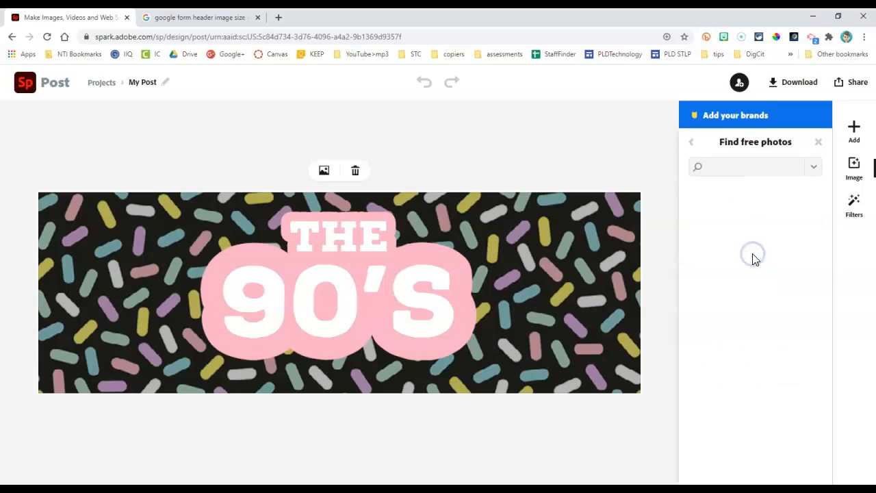
pyautogui.click(742, 166)
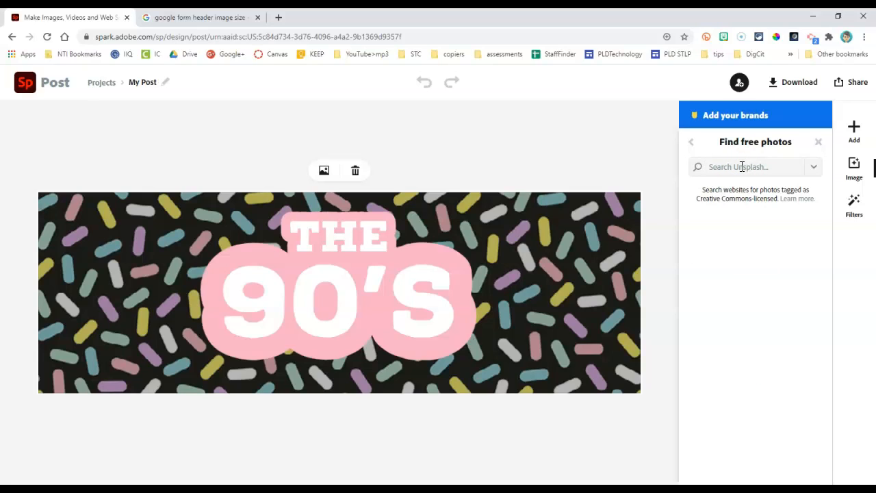
pyautogui.press('Return')
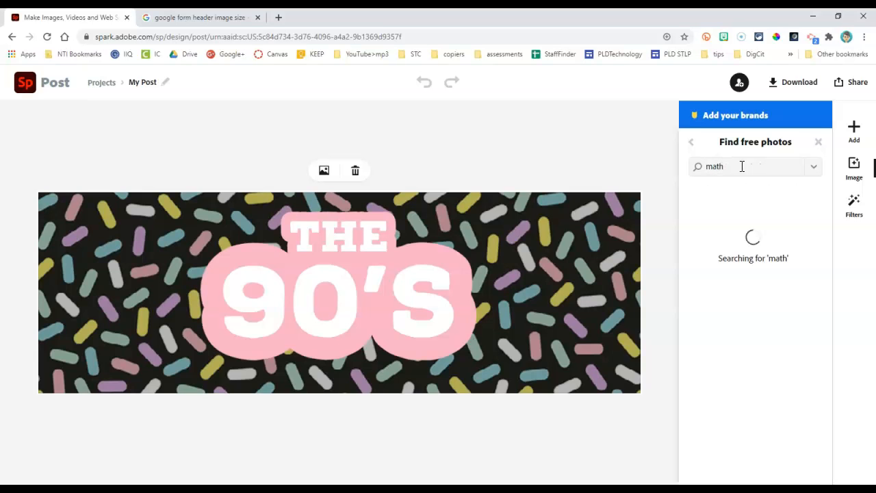
pyautogui.scroll(-5, 753, 333)
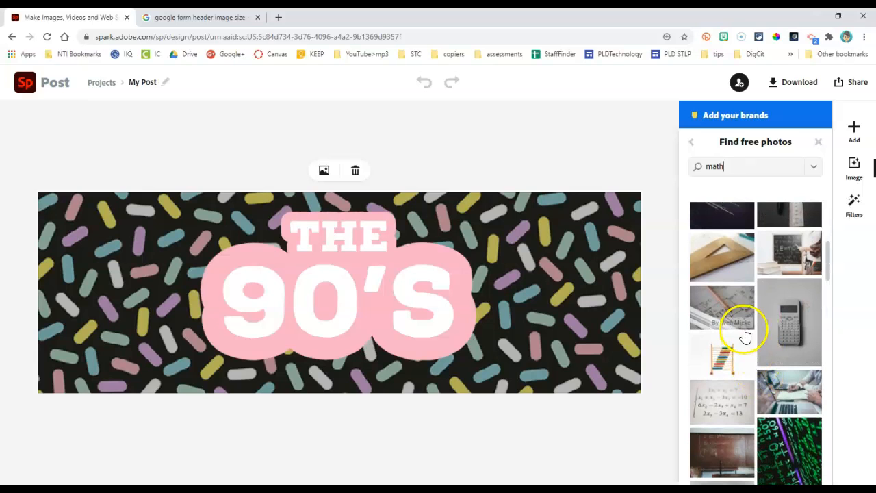
pyautogui.click(744, 266)
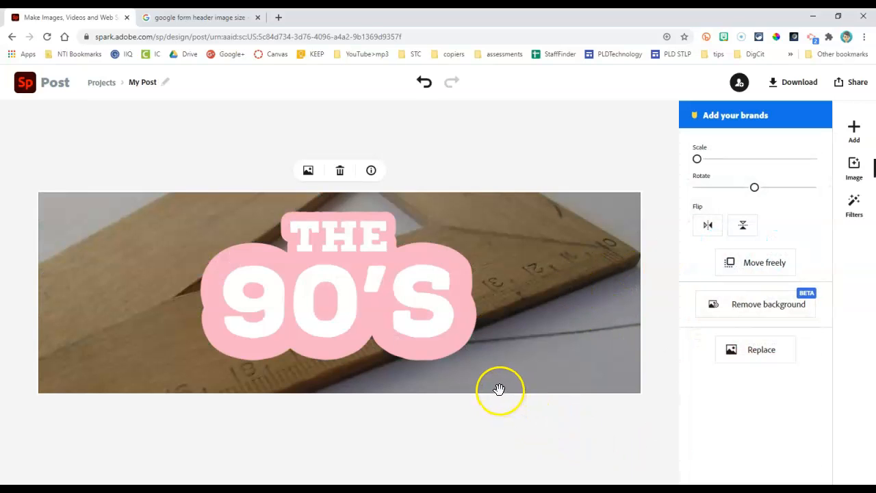
# Step: Change the small upper text "THE" to "Mrs."
pyautogui.click(419, 283)
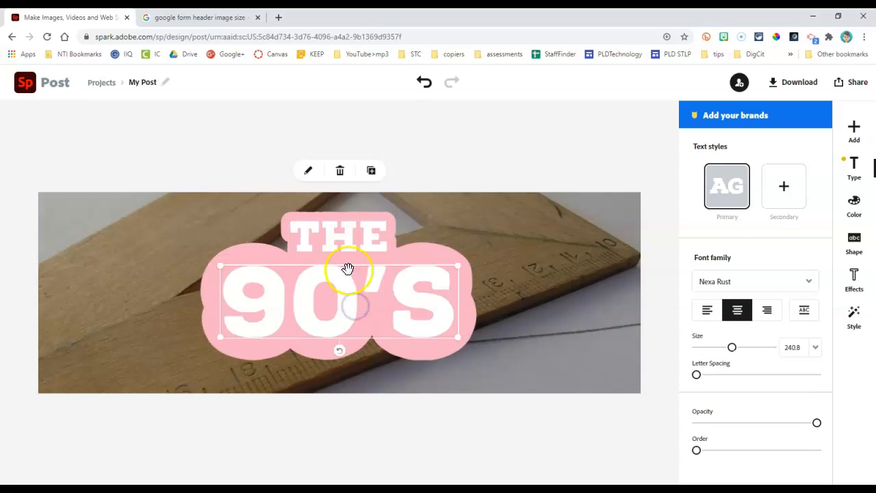
pyautogui.click(342, 238)
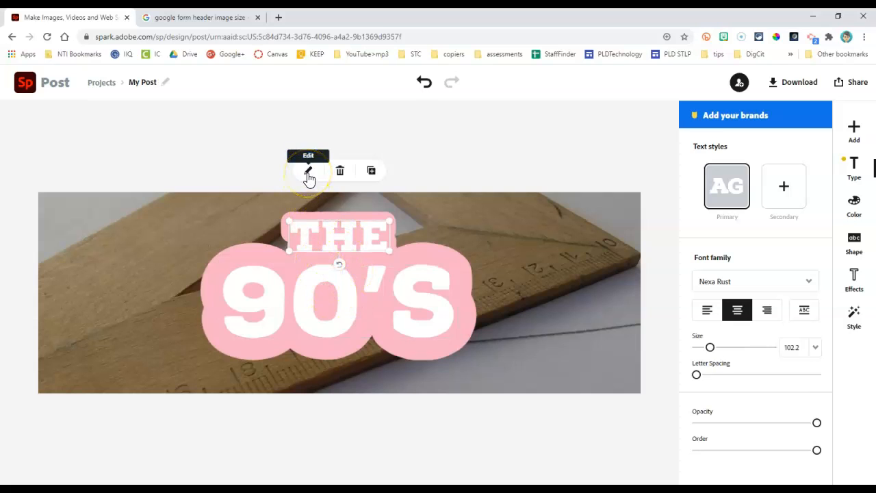
pyautogui.click(348, 275)
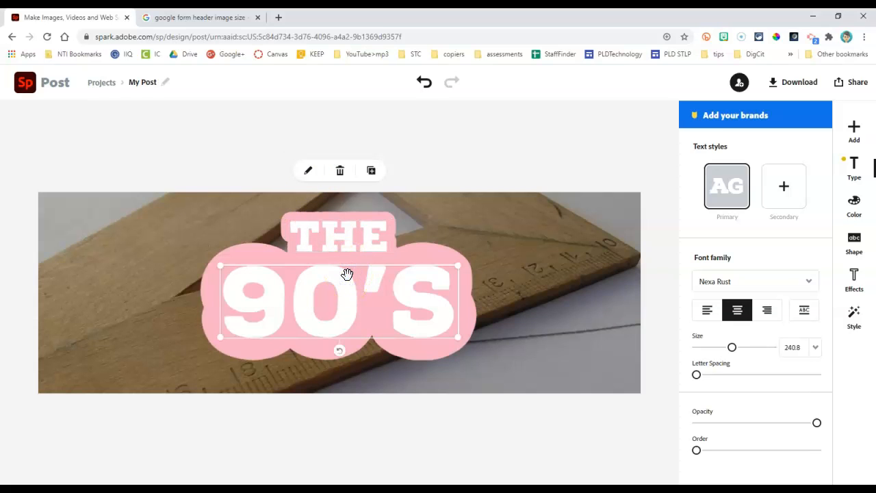
pyautogui.click(340, 239)
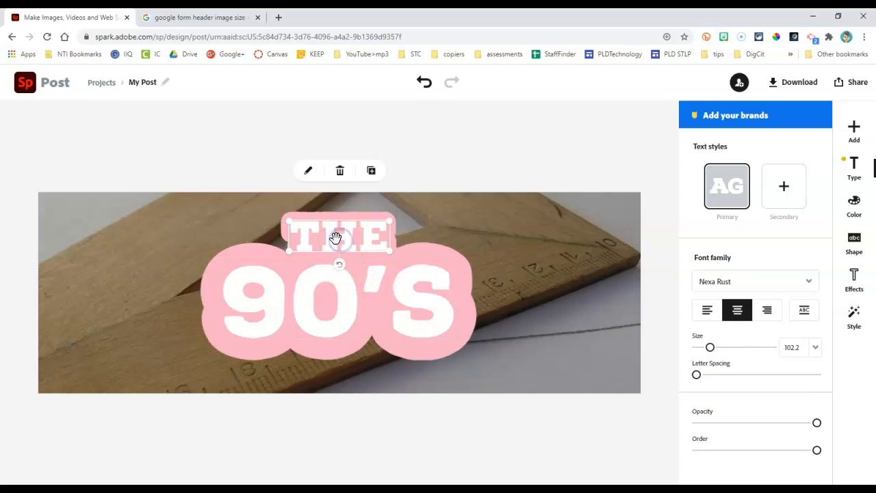
pyautogui.click(308, 171)
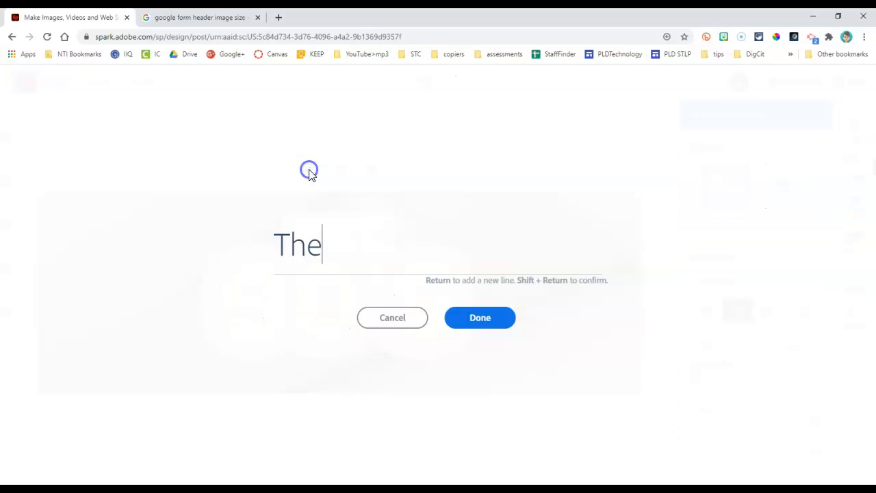
pyautogui.moveTo(328, 239); pyautogui.dragTo(264, 234)
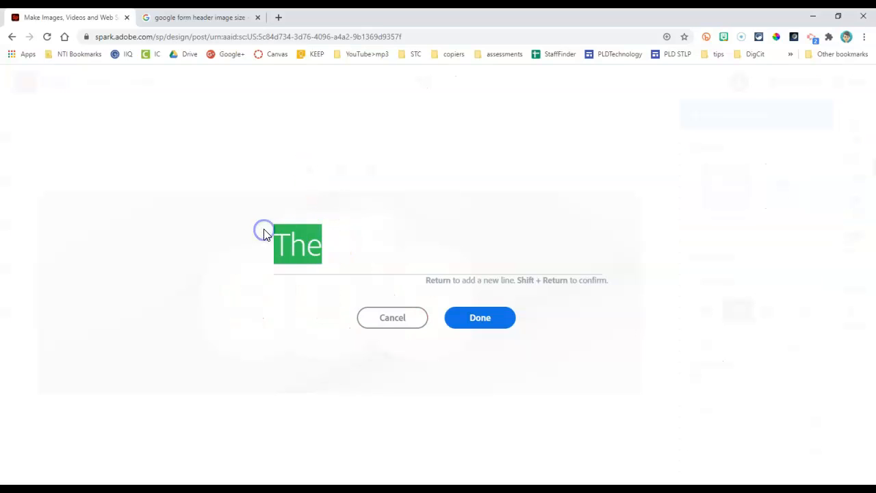
pyautogui.write('Mrs.')
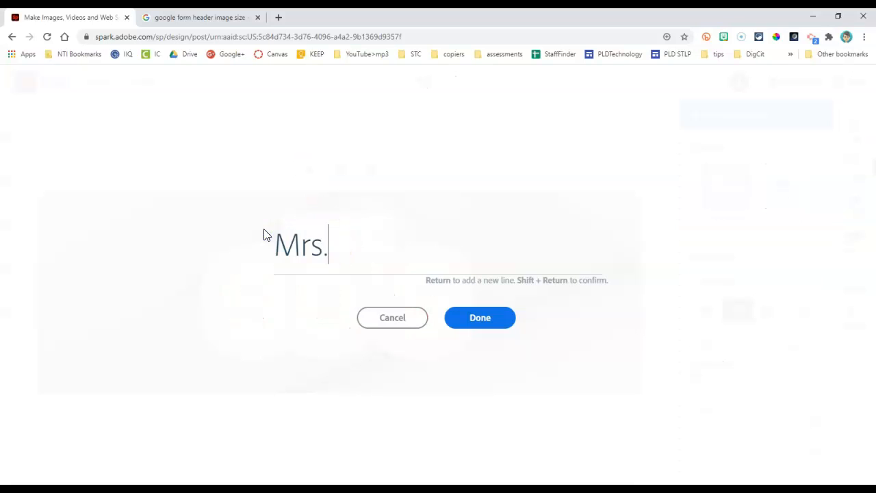
pyautogui.click(470, 323)
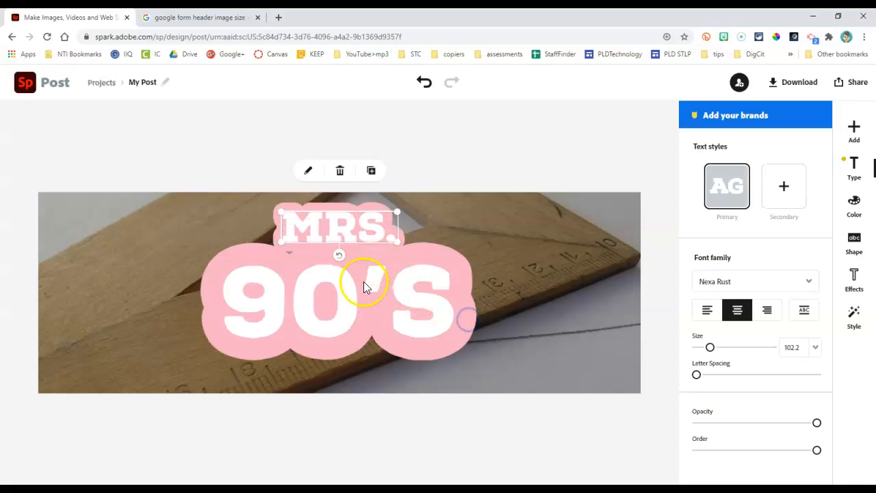
# Step: Replace the large "90'S" text with the teacher's surname
pyautogui.click(321, 294)
pyautogui.click(306, 171)
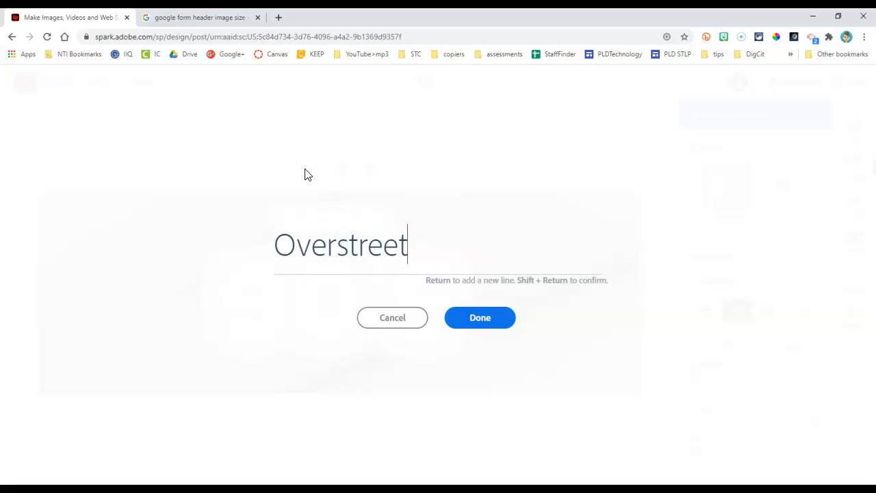
pyautogui.click(480, 322)
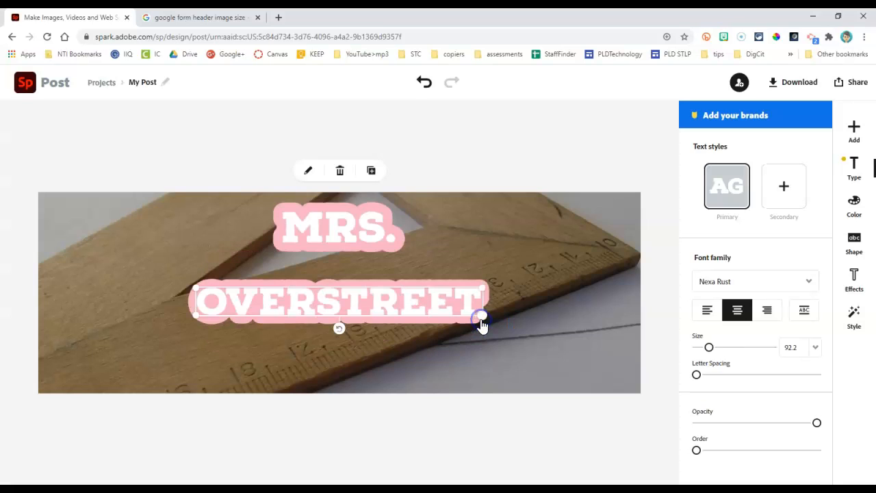
pyautogui.click(501, 387)
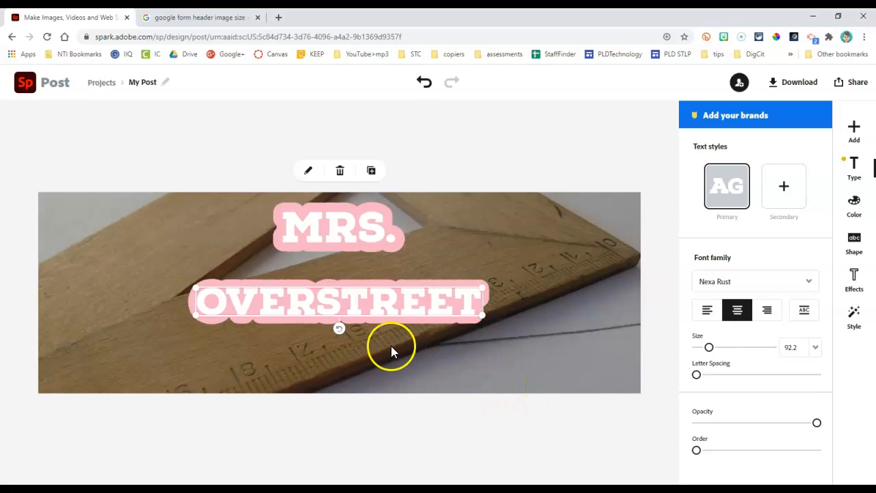
# Step: Delete the separate "Mrs." text and add "Mrs." on its own line above the surname in the remaining text
pyautogui.click(333, 240)
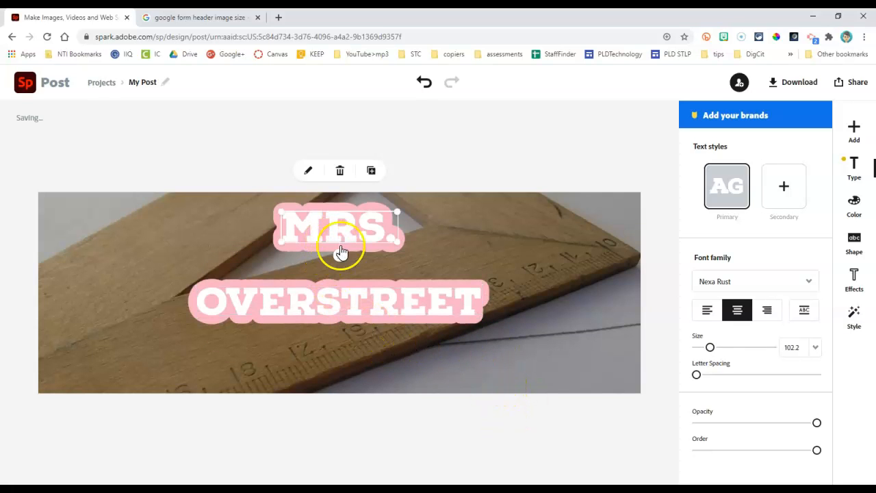
pyautogui.click(340, 172)
pyautogui.click(343, 306)
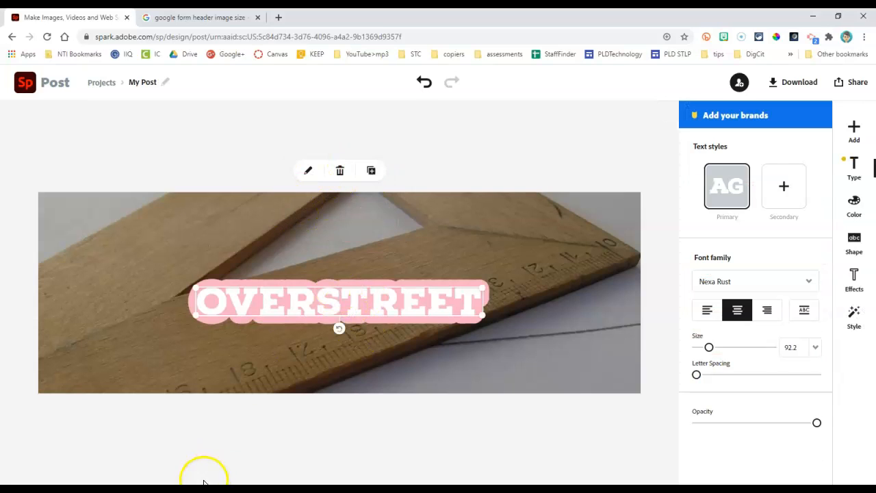
pyautogui.click(311, 171)
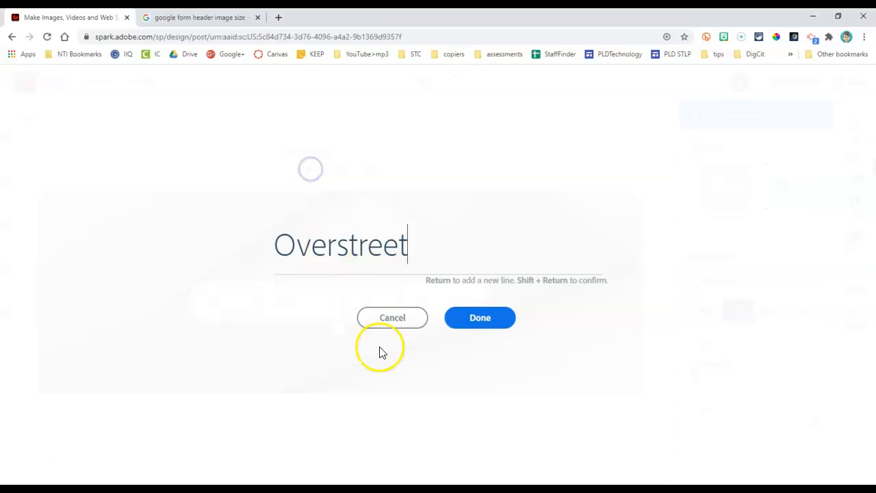
pyautogui.click(277, 243)
pyautogui.write('Mrs.')
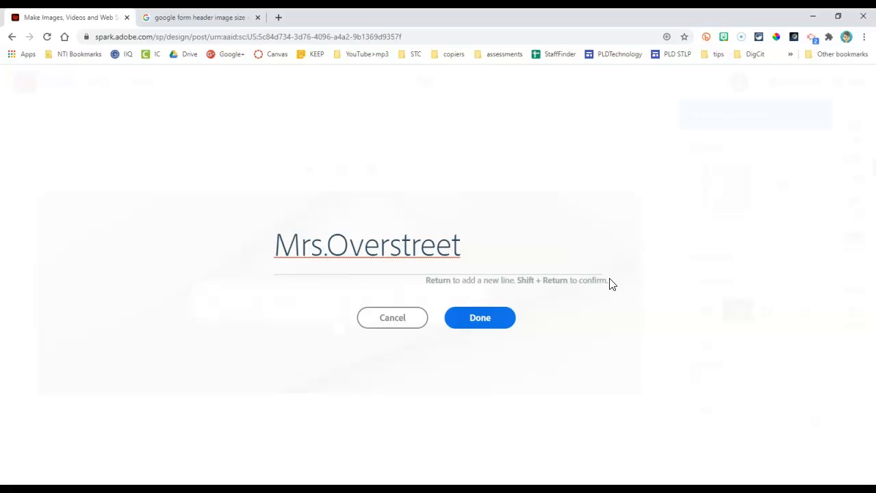
pyautogui.press('Return')
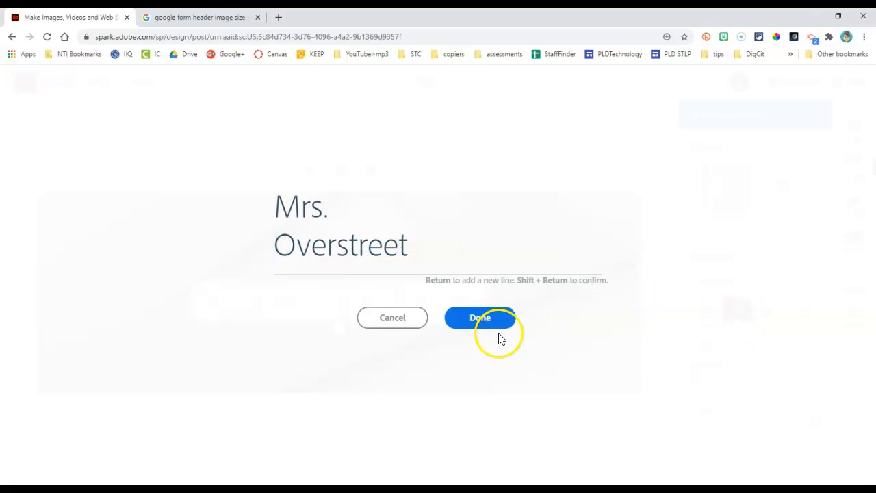
pyautogui.click(481, 322)
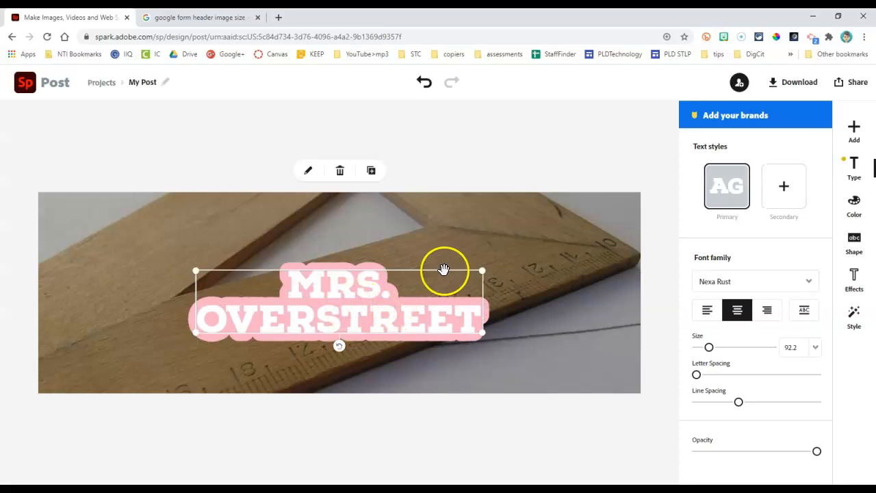
# Step: Enlarge the two-line name to about size 96.9, centered on the header, and apply the Cutout text effect
pyautogui.moveTo(481, 272); pyautogui.dragTo(496, 223)
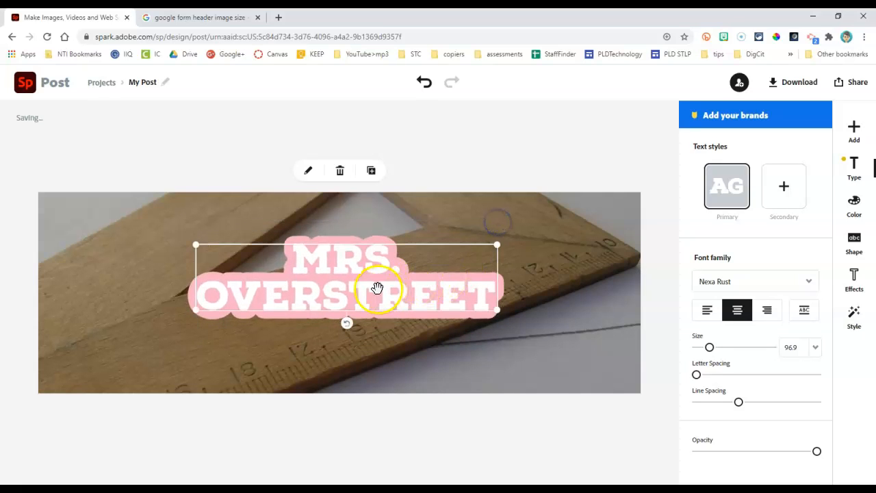
pyautogui.moveTo(363, 285)
pyautogui.mouseDown()
pyautogui.moveTo(398, 303)
pyautogui.moveTo(363, 294)
pyautogui.mouseUp()
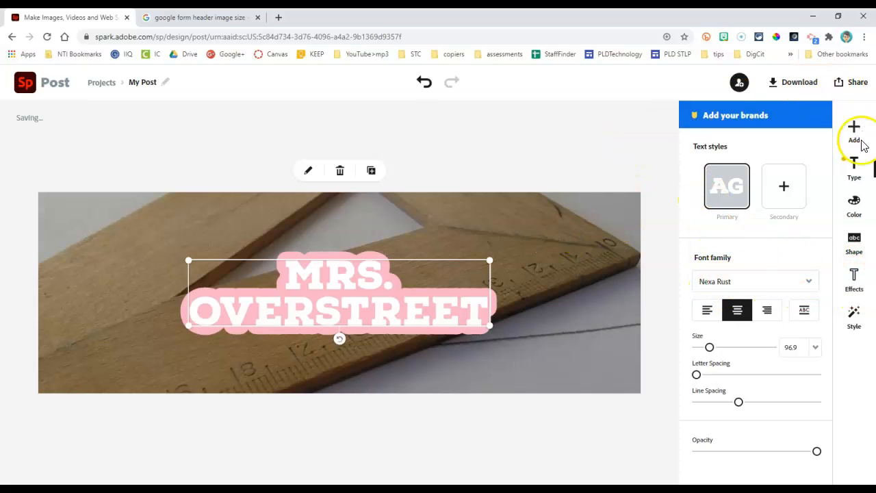
pyautogui.click(856, 280)
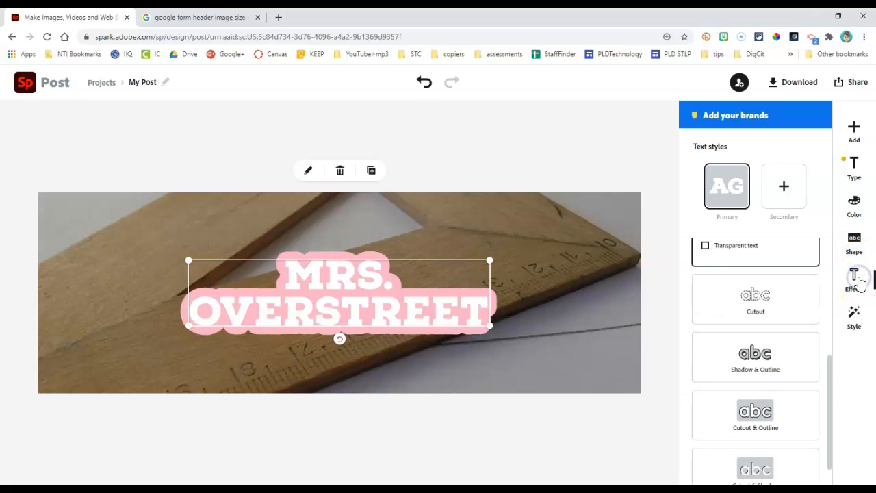
pyautogui.click(755, 300)
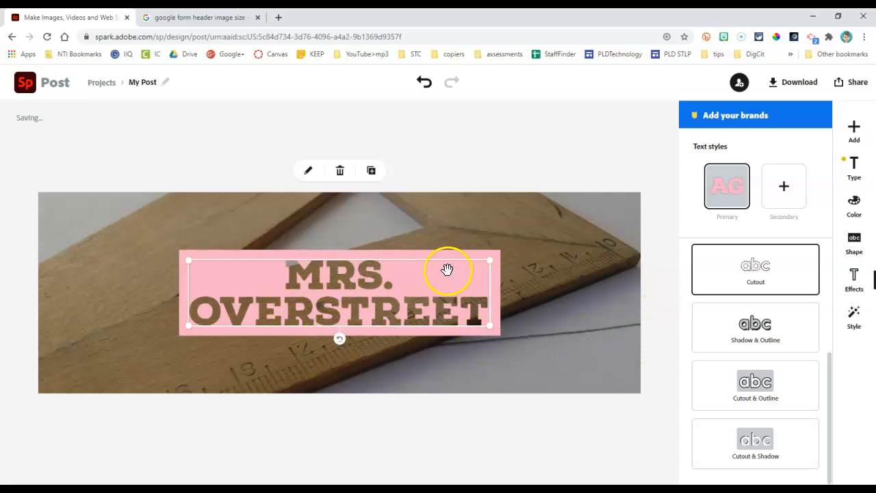
# Step: Try bright red, dark red and purple for the cutout name block, and return it to the suggested pink
pyautogui.click(855, 205)
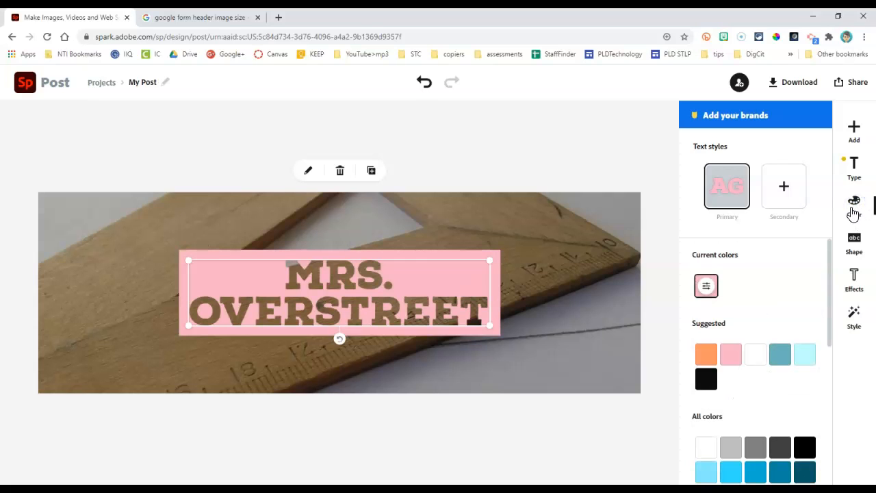
pyautogui.scroll(-5, 750, 394)
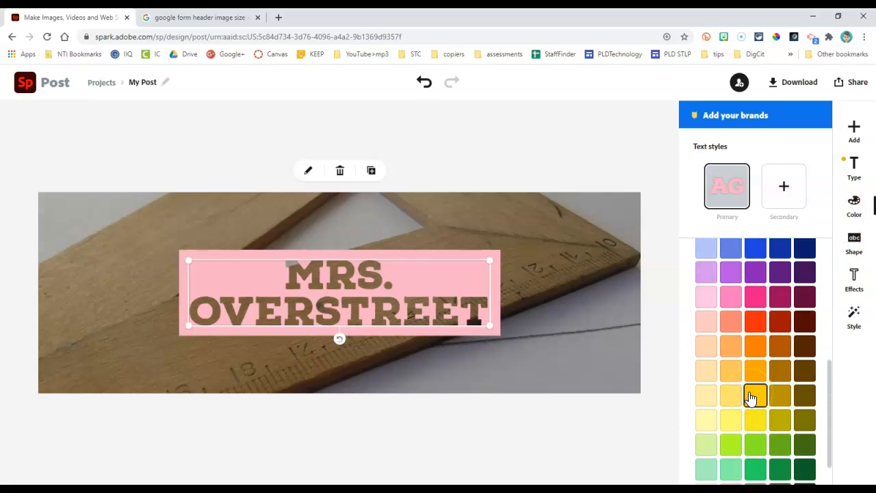
pyautogui.click(758, 323)
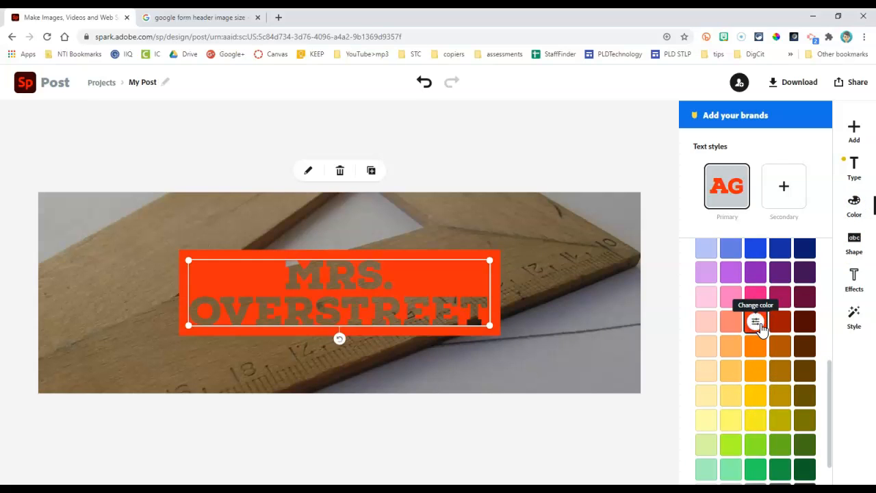
pyautogui.click(778, 321)
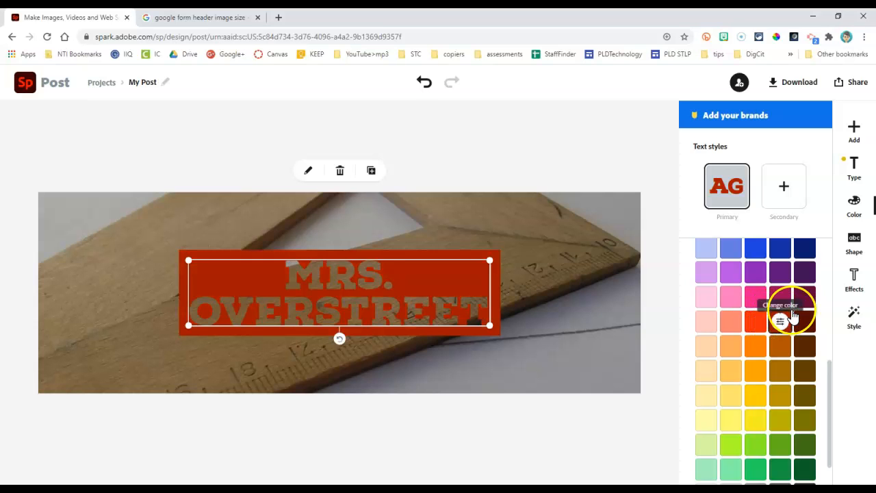
pyautogui.click(780, 273)
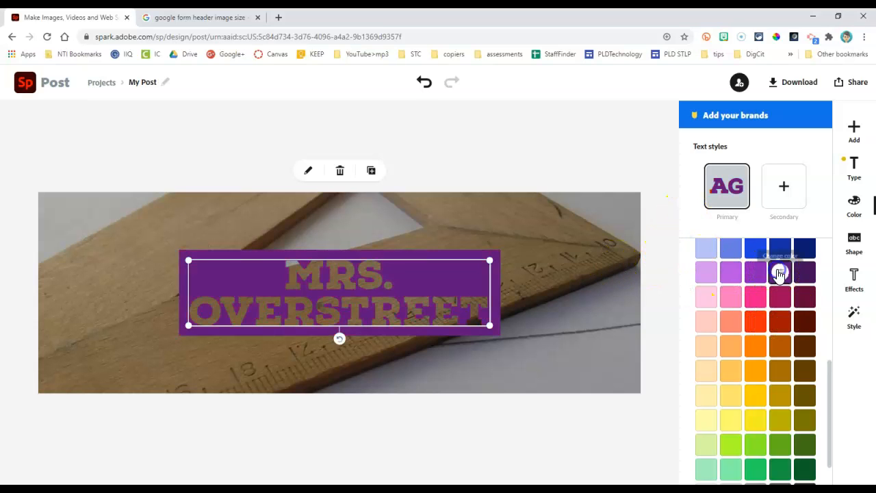
pyautogui.scroll(3, 778, 274)
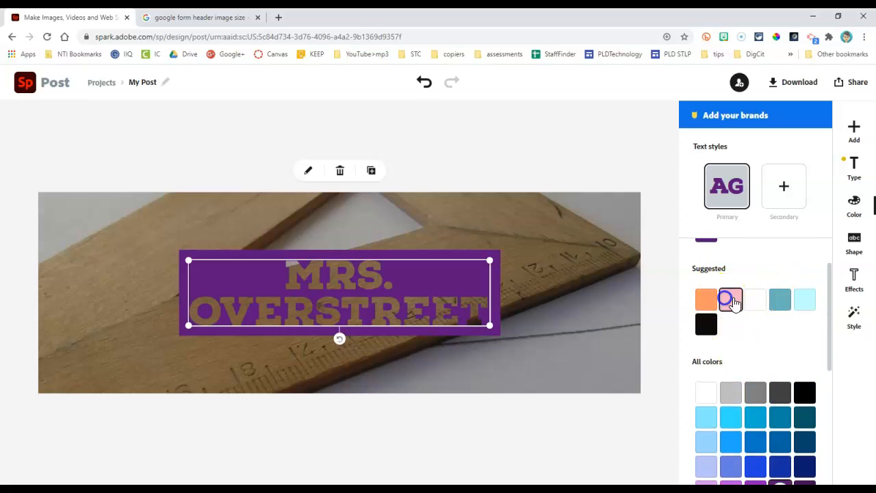
pyautogui.click(730, 300)
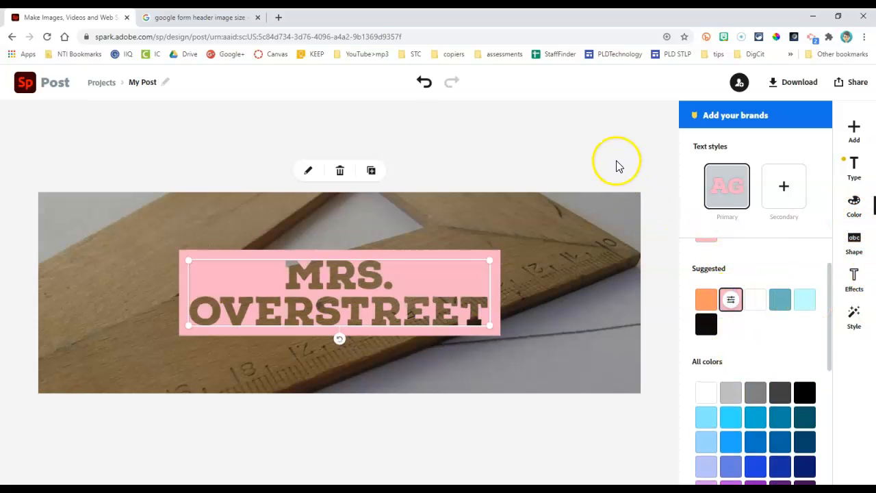
# Step: Apply the Colorize filter to the background ruler photo and shuffle its colors, settling on teal
pyautogui.click(599, 209)
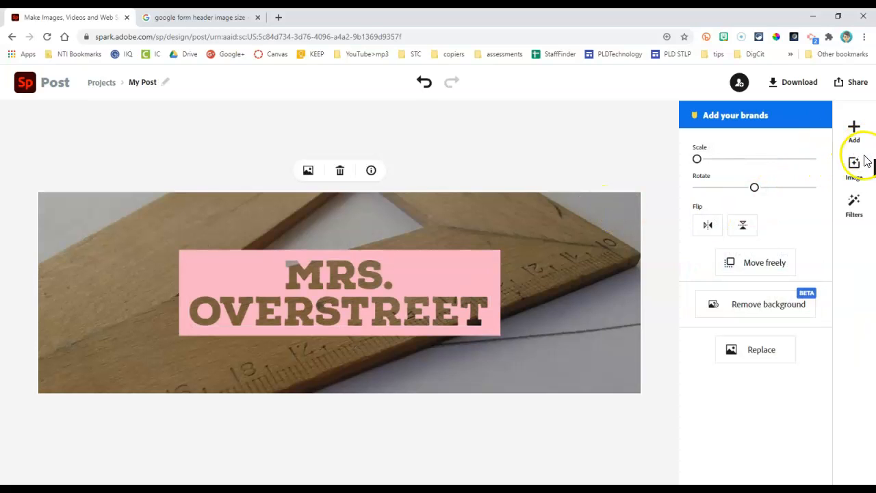
pyautogui.click(851, 206)
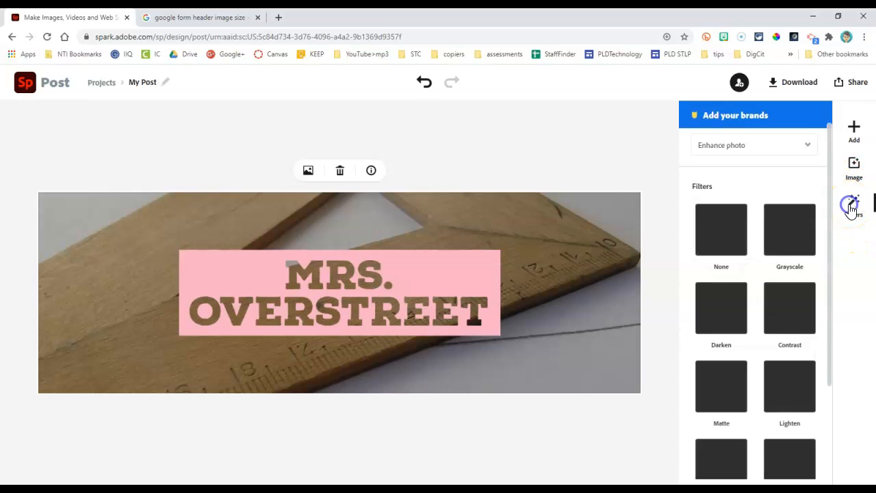
pyautogui.scroll(-3, 790, 301)
pyautogui.scroll(-1, 790, 301)
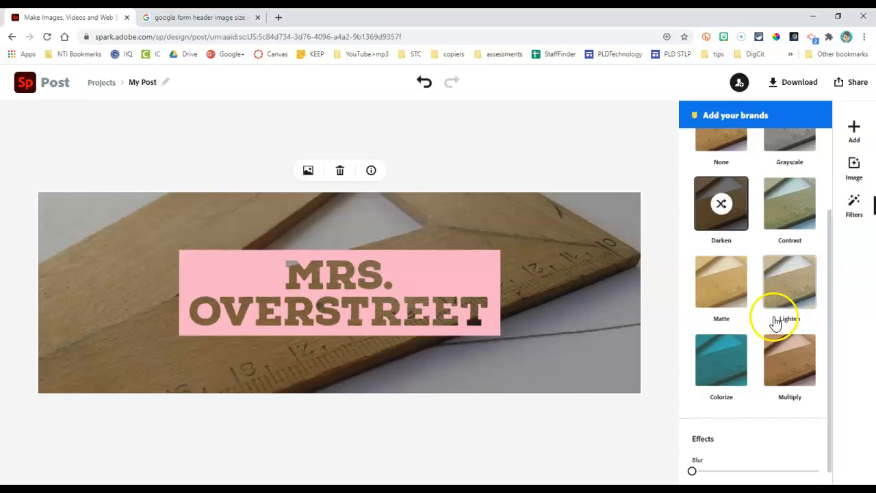
pyautogui.click(731, 356)
pyautogui.click(723, 346)
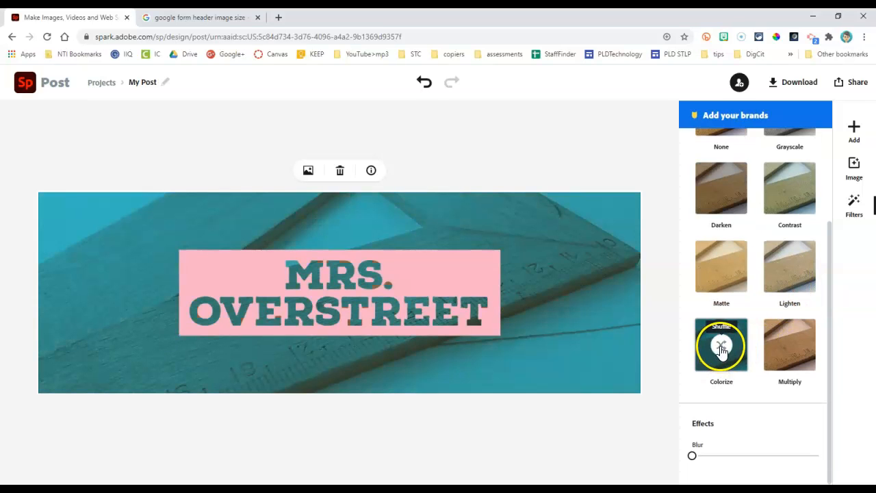
pyautogui.click(722, 347)
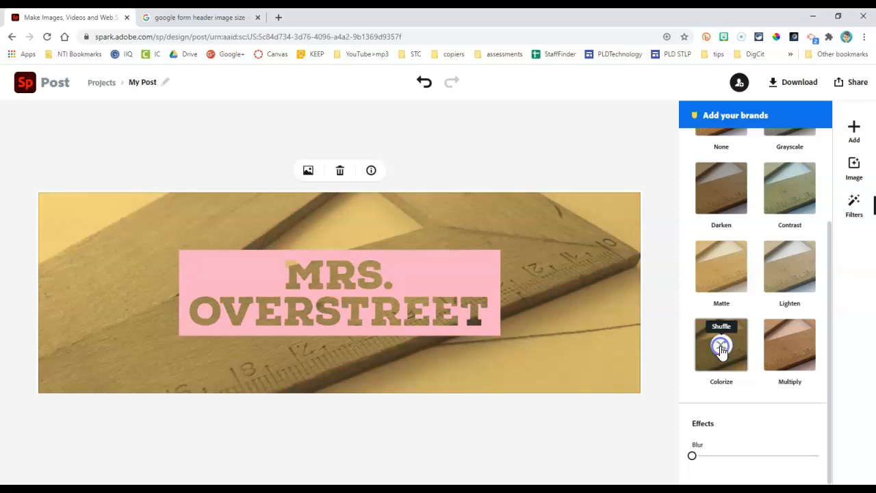
pyautogui.click(722, 348)
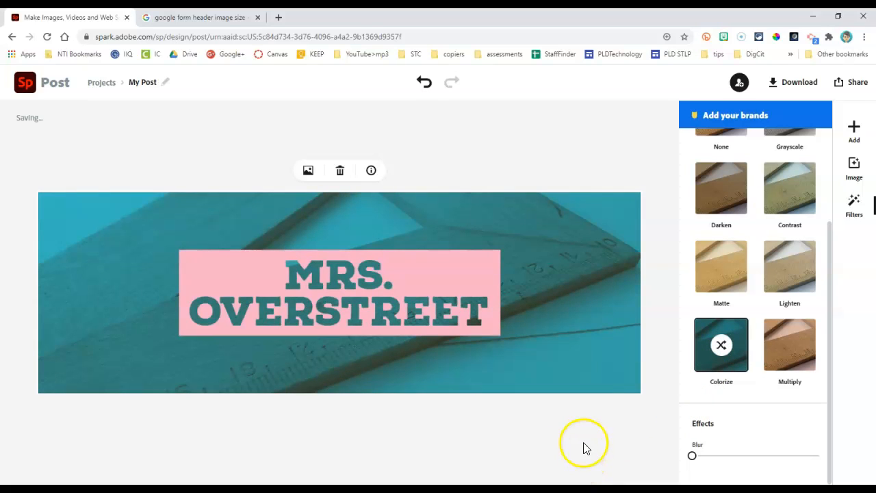
# Step: Enlarge the cutout name block to about size 113.6 and center it on the header
pyautogui.click(331, 308)
pyautogui.moveTo(198, 263); pyautogui.dragTo(137, 216)
pyautogui.moveTo(312, 269); pyautogui.dragTo(338, 289)
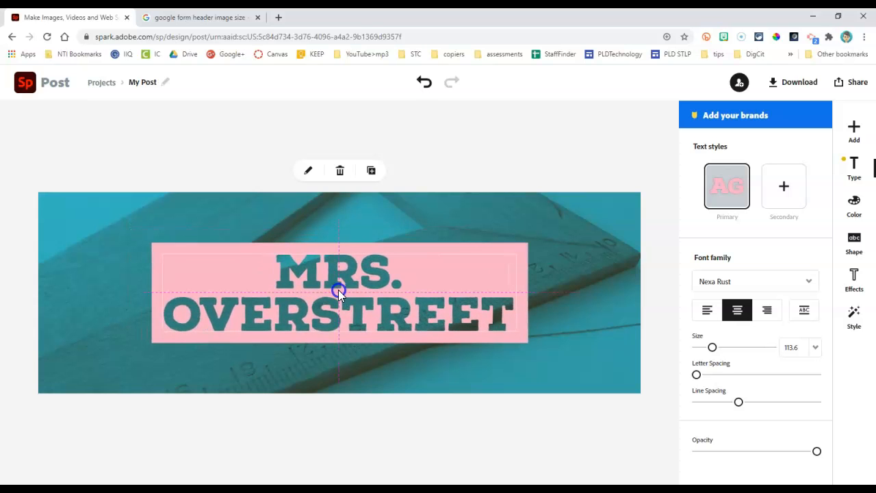
pyautogui.click(440, 416)
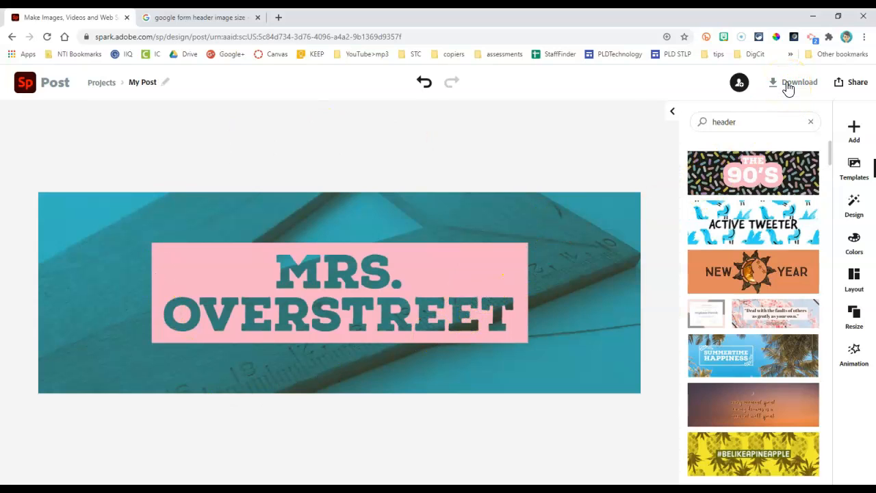
# Step: Rename the project to "Form Header" and download it as a PNG
pyautogui.click(154, 83)
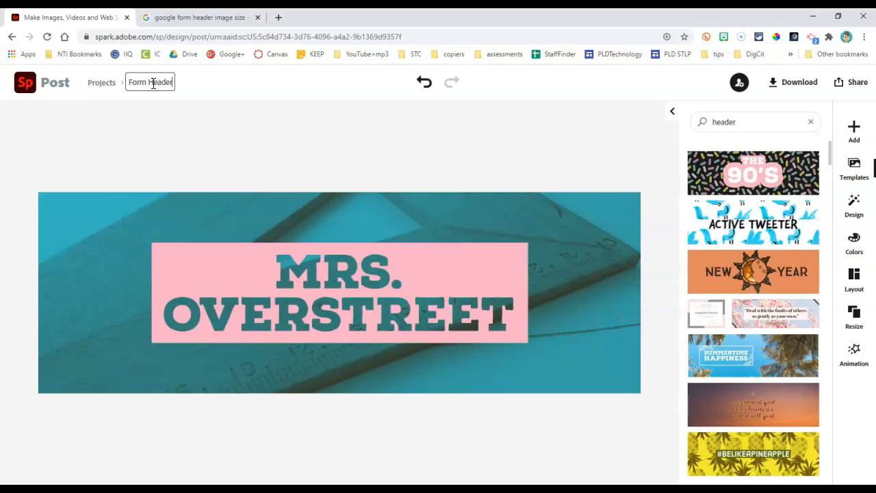
pyautogui.click(774, 84)
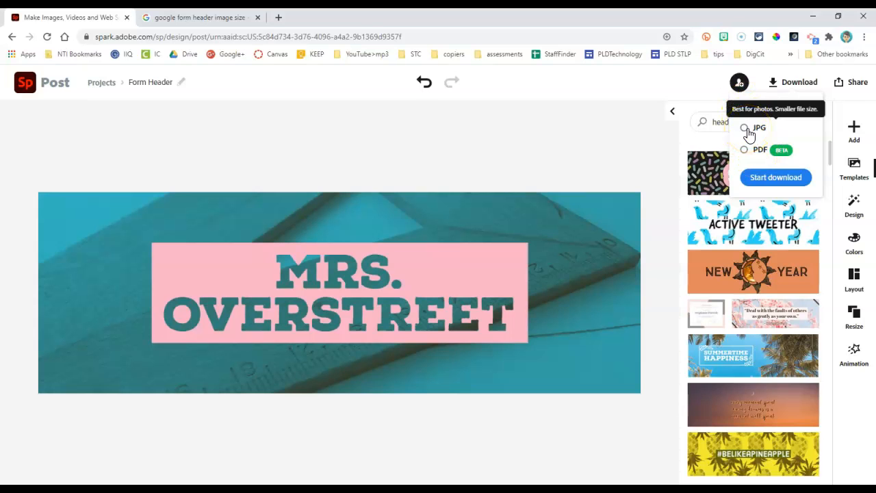
pyautogui.click(778, 181)
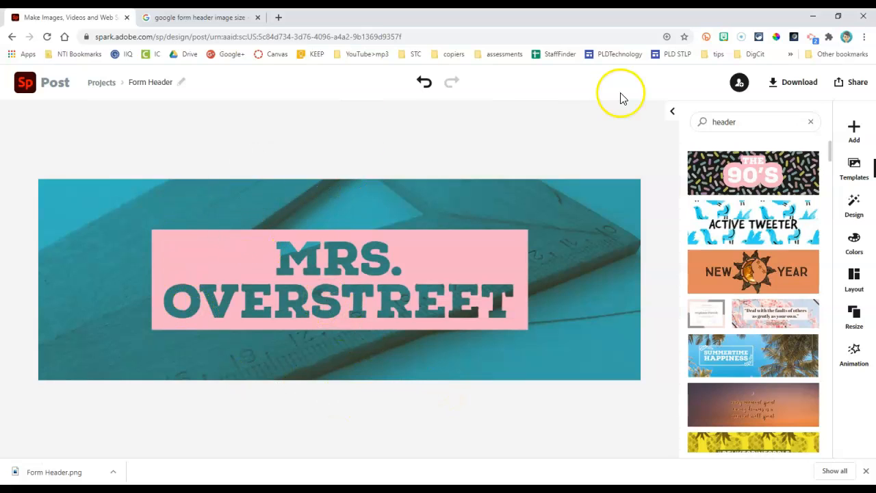
# Step: Create a new custom-size graphic from the projects page using the 1080 x 1920 Instagram Story social post size
pyautogui.click(102, 86)
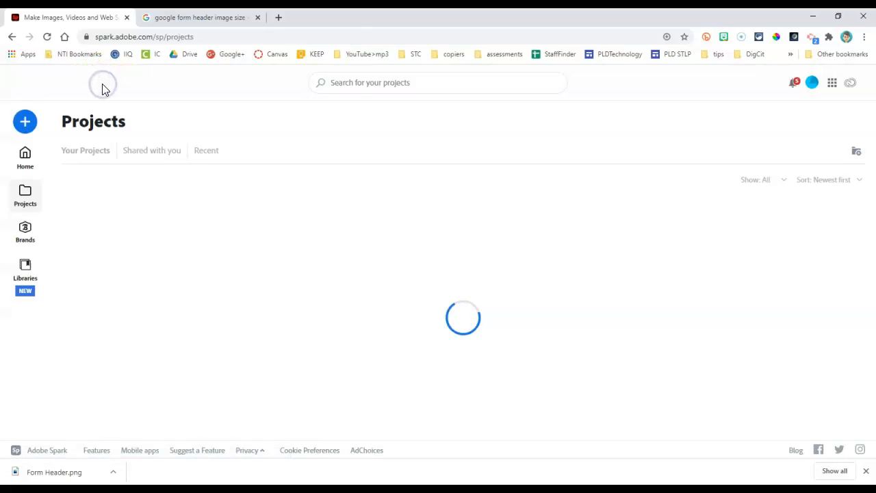
pyautogui.click(25, 122)
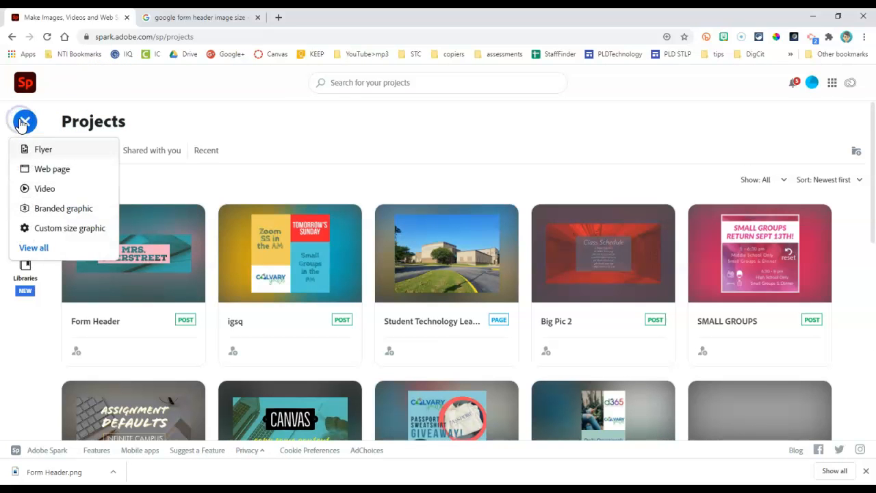
pyautogui.click(67, 228)
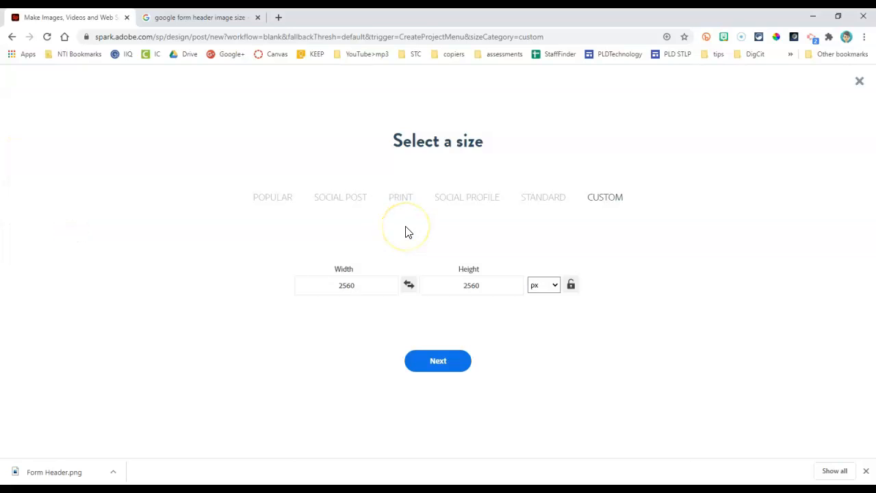
pyautogui.click(358, 203)
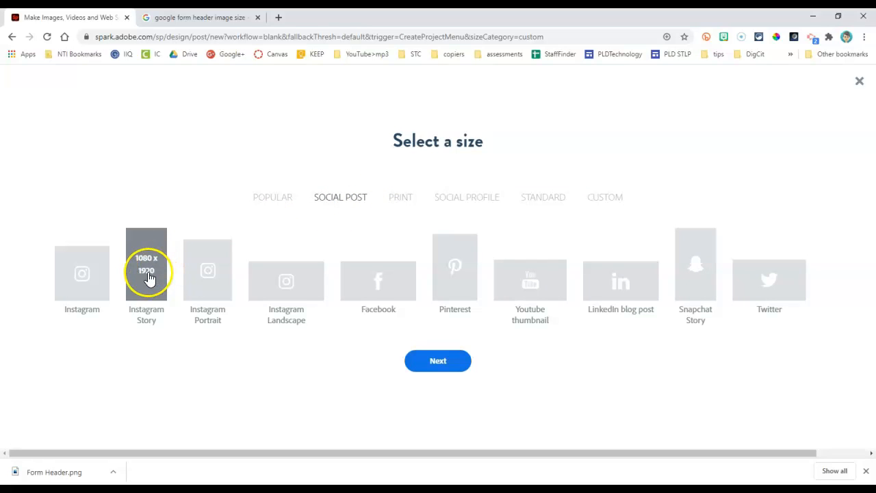
pyautogui.click(149, 275)
pyautogui.click(441, 363)
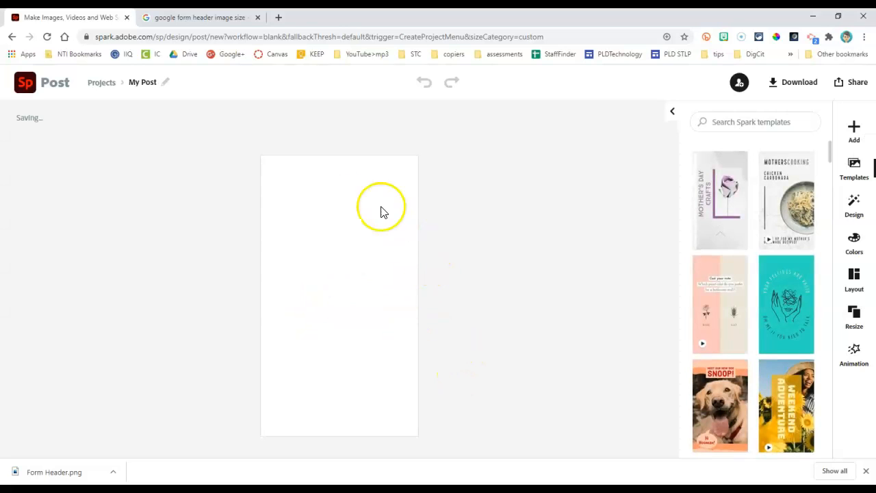
# Step: Search the free photos for "tailgate" and pin the aerial parking-lot photo to the background
pyautogui.click(857, 132)
pyautogui.click(737, 129)
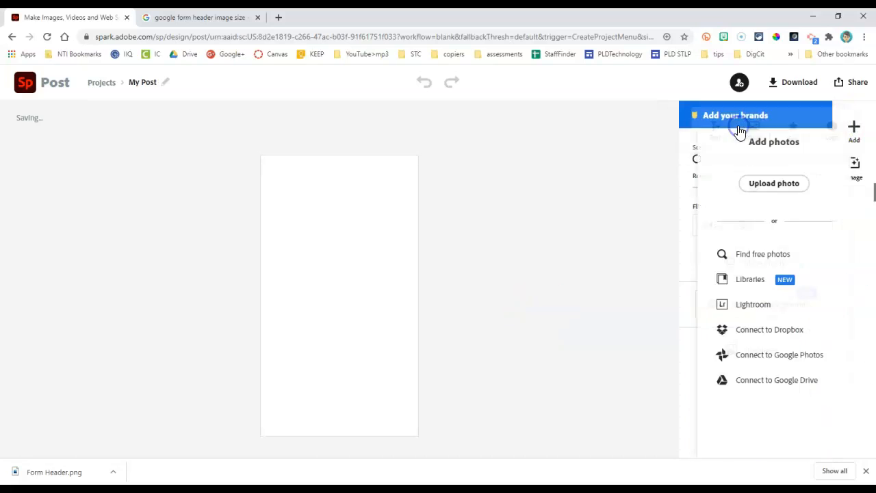
pyautogui.click(753, 254)
pyautogui.click(714, 167)
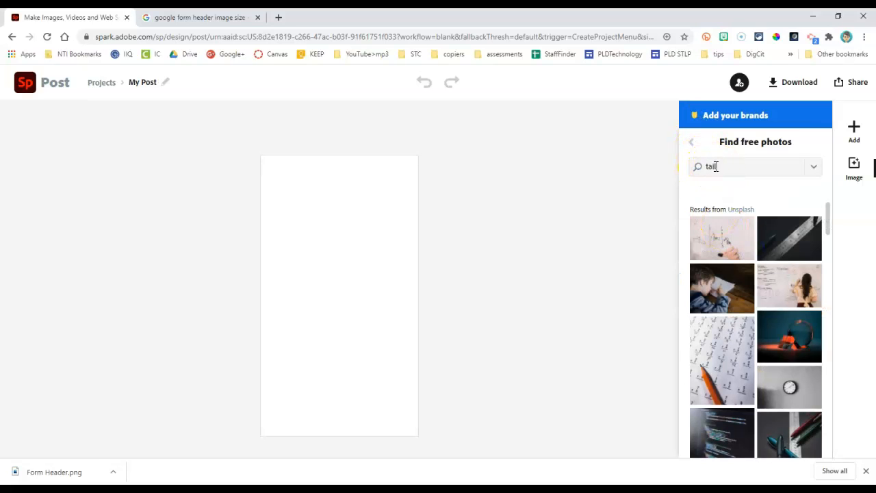
pyautogui.write('tailgate')
pyautogui.press('Return')
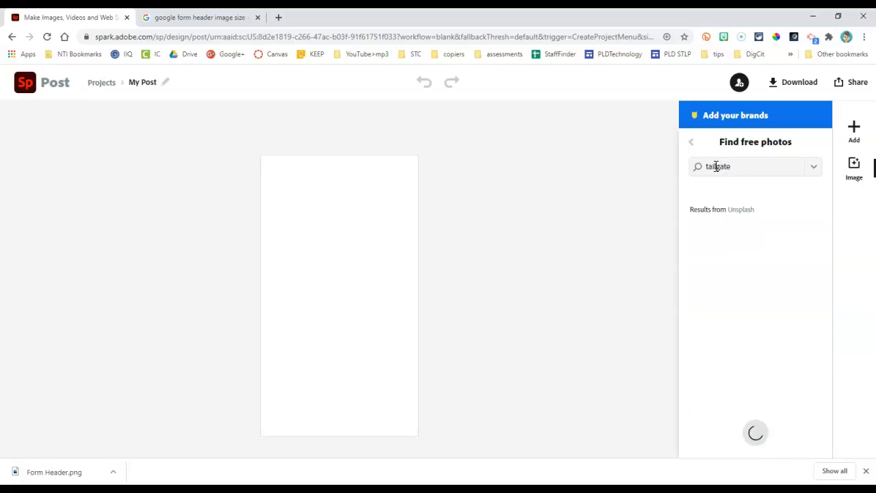
pyautogui.click(715, 257)
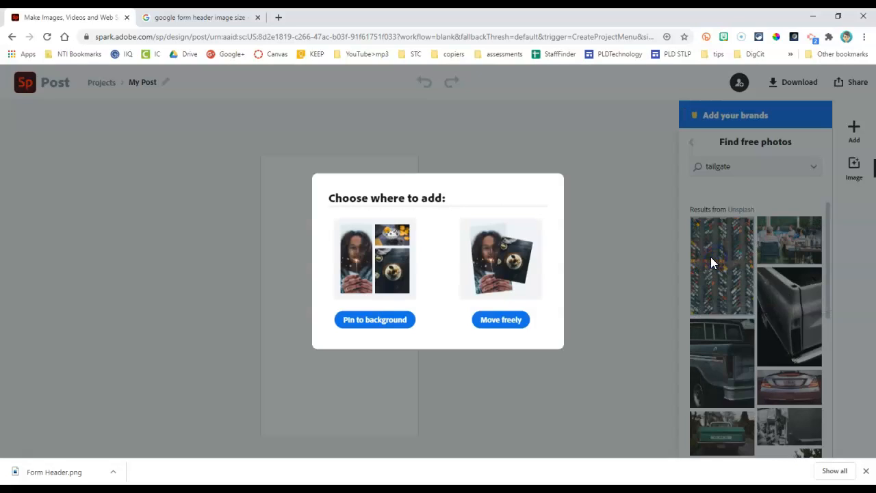
pyautogui.click(384, 321)
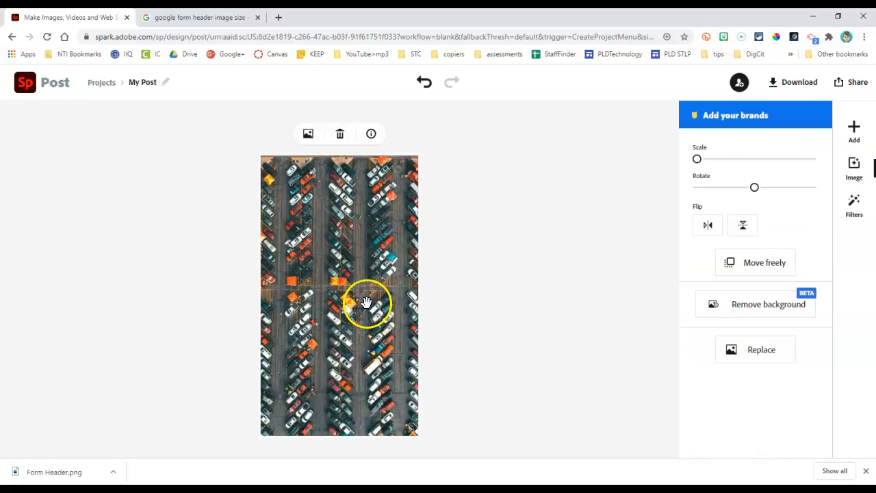
# Step: Apply the Colorize filter to the parking-lot photo in teal
pyautogui.click(854, 200)
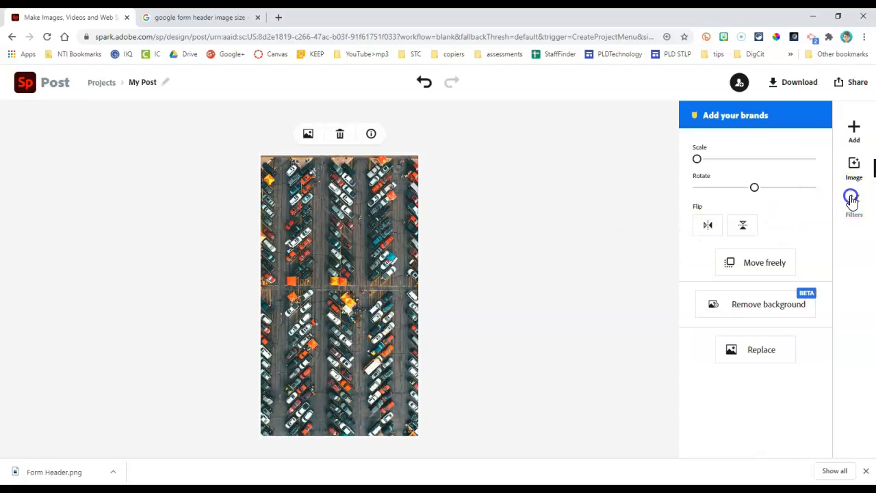
pyautogui.scroll(-2, 817, 284)
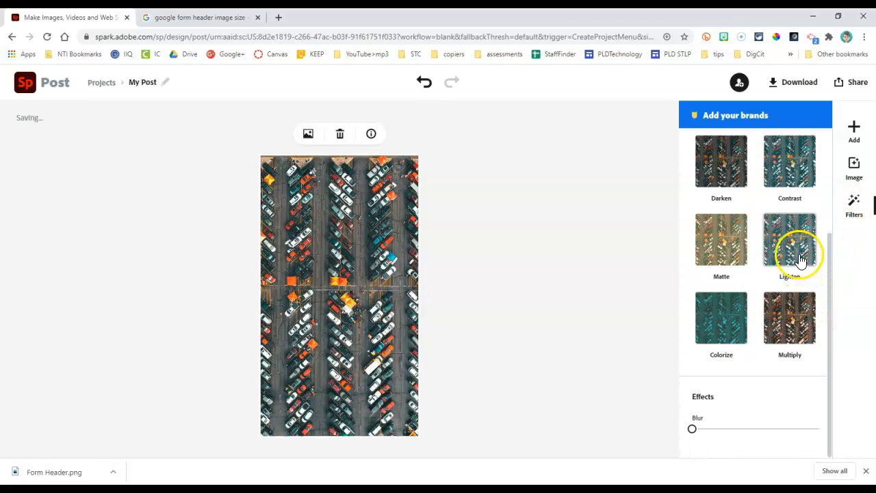
pyautogui.click(735, 322)
pyautogui.click(732, 320)
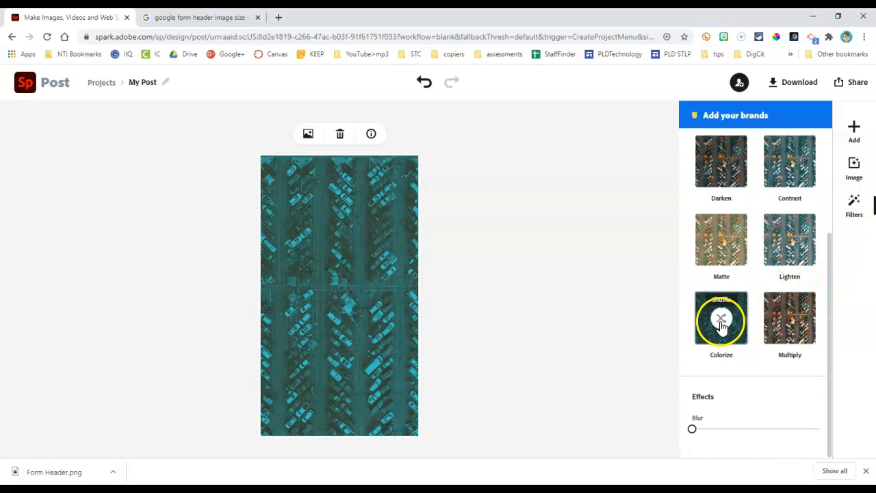
pyautogui.click(588, 298)
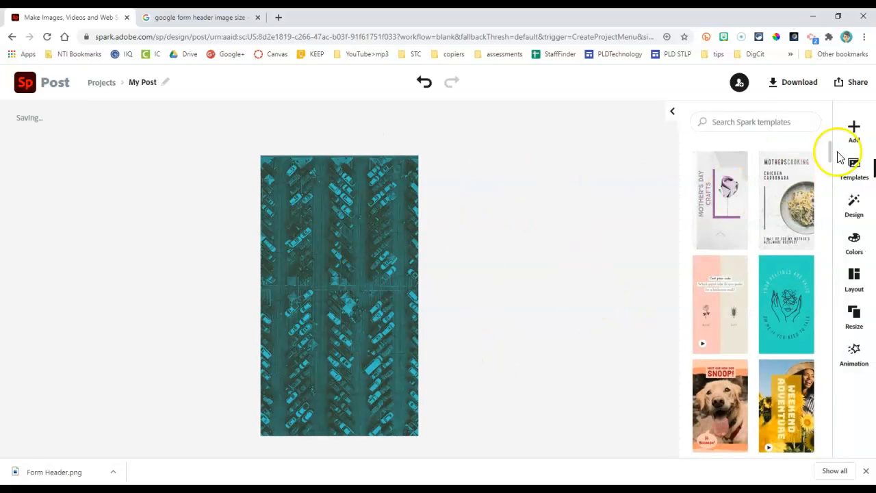
# Step: Apply the blue, light blue, yellow, white and red palette at the end of the Decorative colors to the design
pyautogui.click(854, 238)
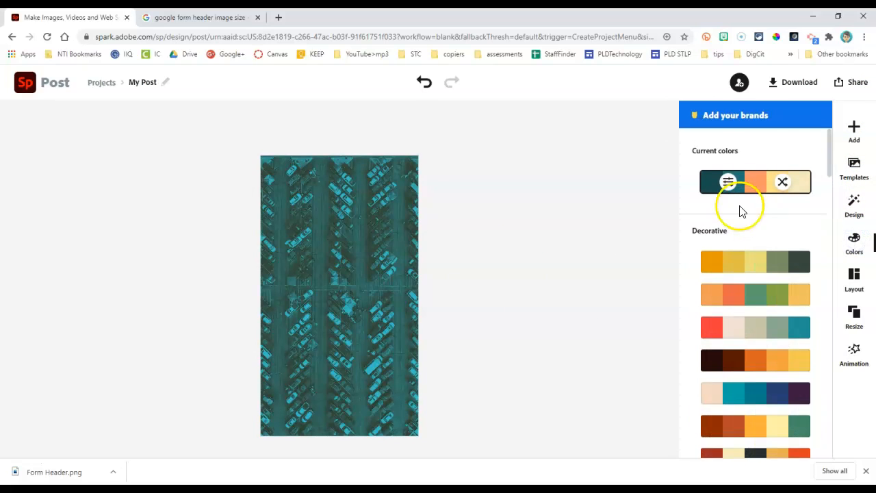
pyautogui.scroll(-10, 800, 190)
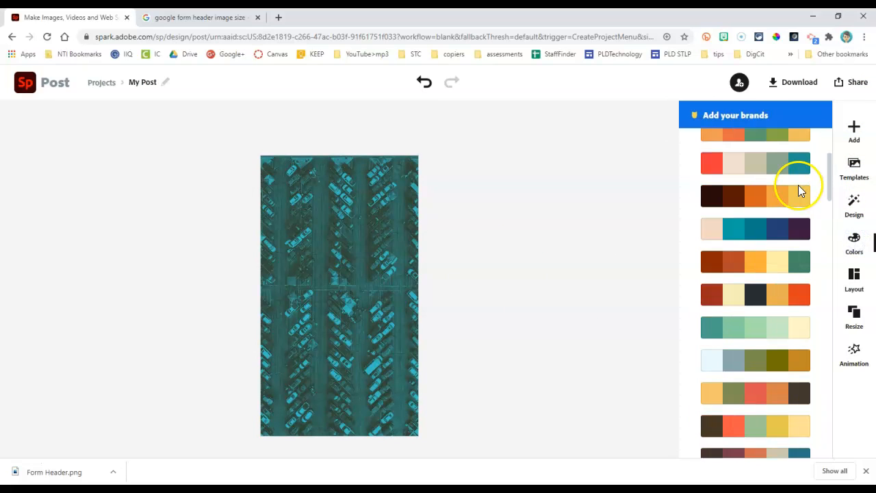
pyautogui.scroll(-2, 796, 190)
pyautogui.scroll(1, 791, 190)
pyautogui.click(753, 186)
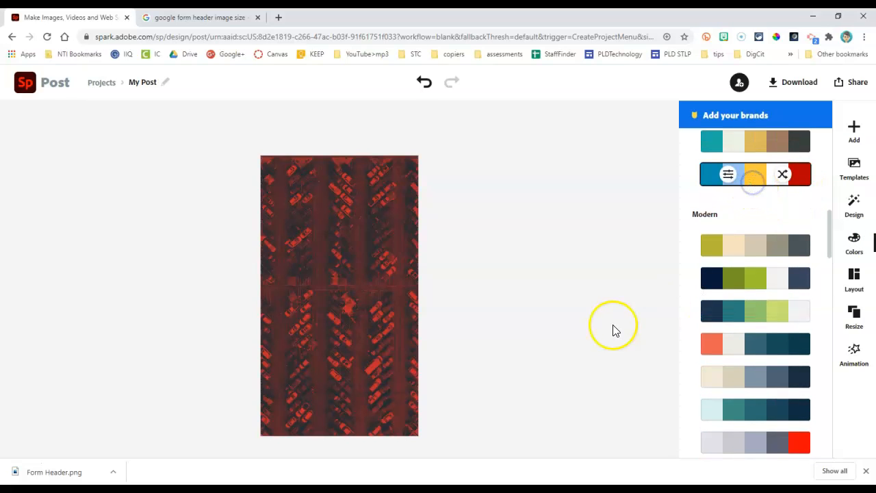
pyautogui.click(556, 297)
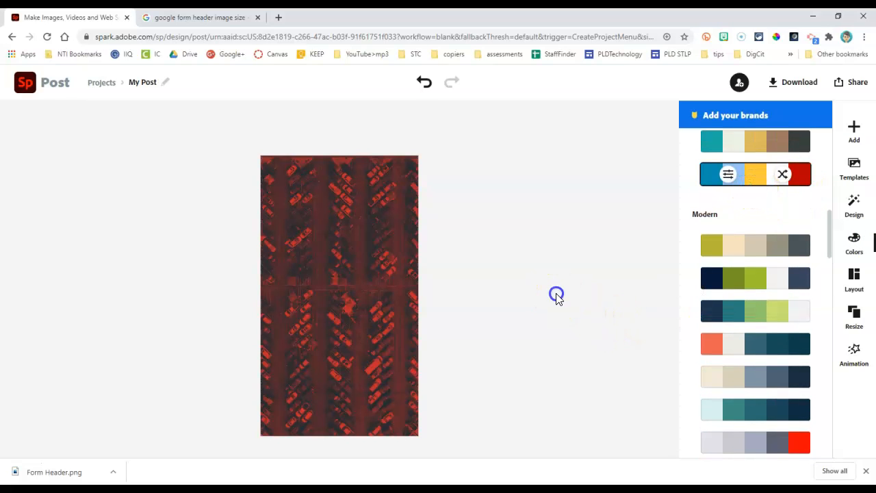
# Step: Shuffle the parking-lot photo's Colorize filter through the palette's colors and return it to dark red
pyautogui.click(336, 288)
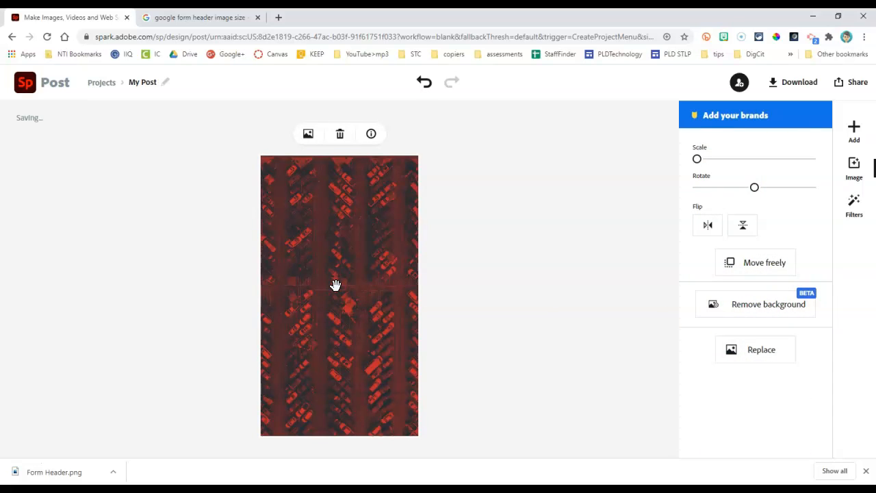
pyautogui.click(852, 201)
pyautogui.scroll(-2, 763, 233)
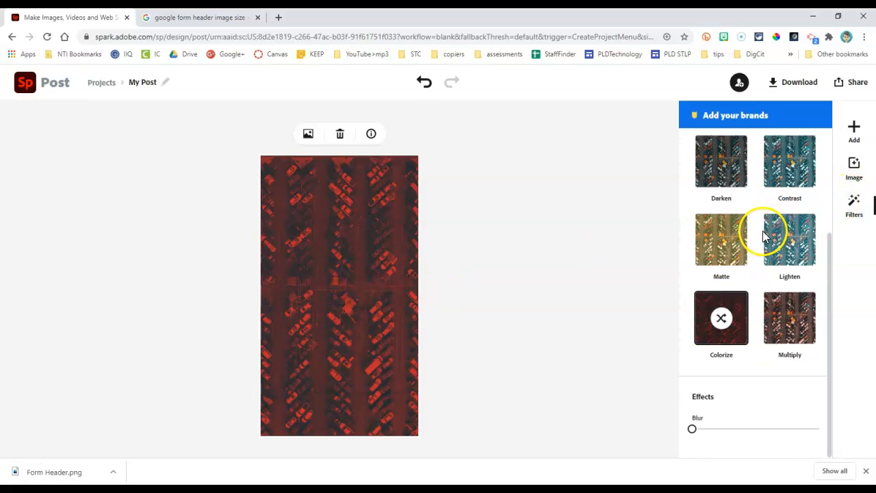
pyautogui.click(722, 318)
pyautogui.click(722, 318)
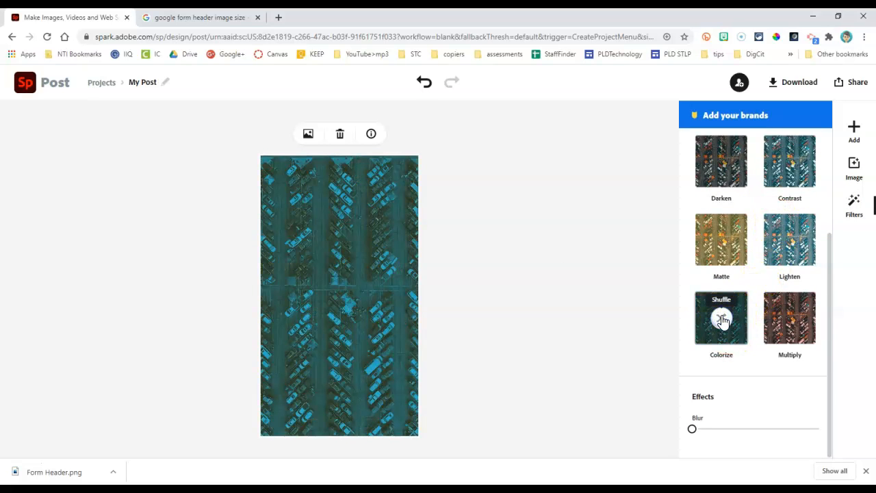
pyautogui.click(722, 318)
pyautogui.click(722, 318)
pyautogui.click(722, 319)
pyautogui.click(722, 318)
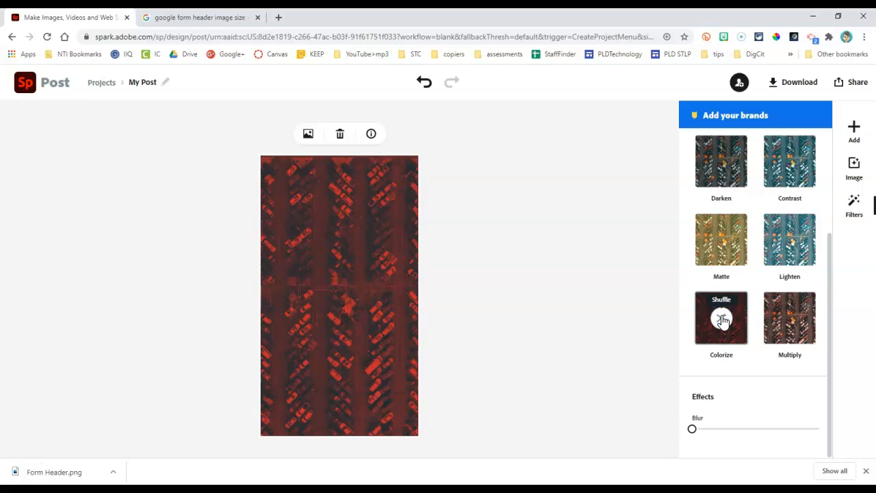
pyautogui.click(566, 308)
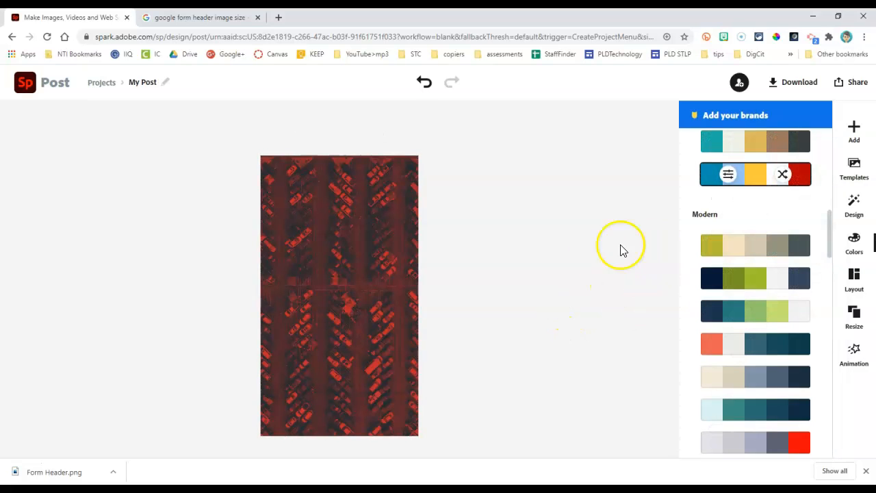
# Step: Add the boxed "OCT 12 4PM ALDER HALL" text template to the design
pyautogui.click(855, 128)
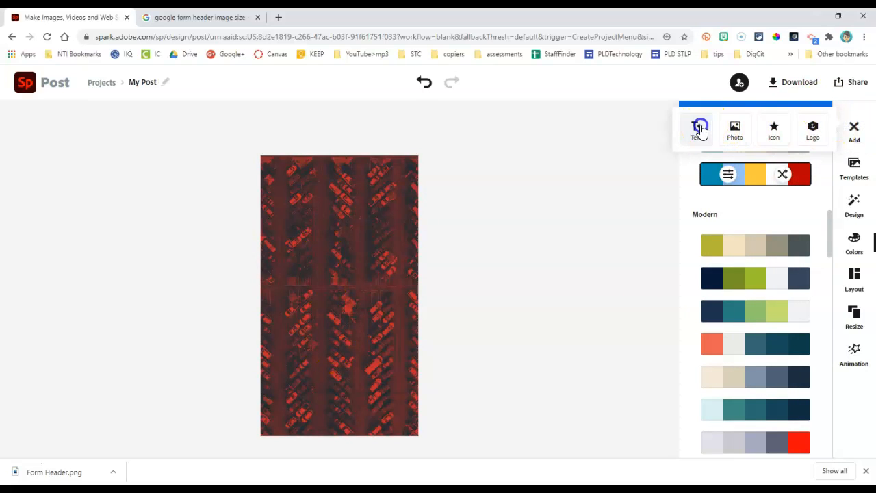
pyautogui.click(698, 126)
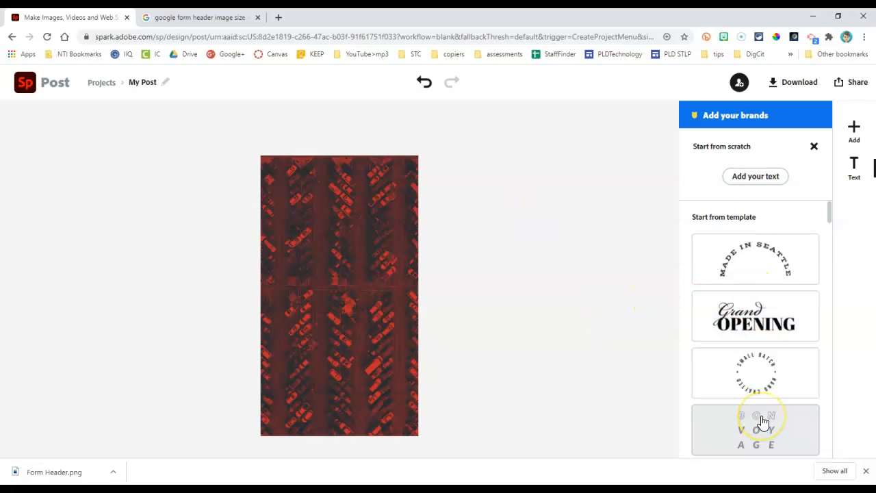
pyautogui.scroll(-3, 763, 421)
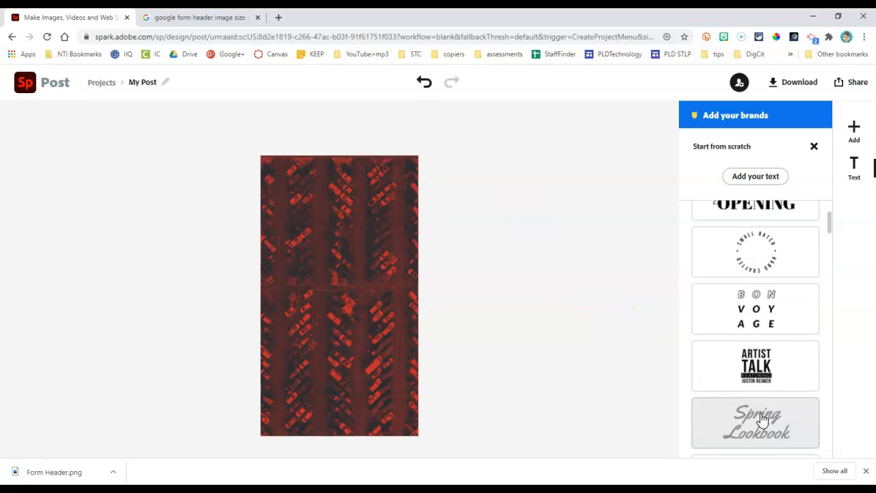
pyautogui.scroll(-2, 762, 414)
pyautogui.click(771, 177)
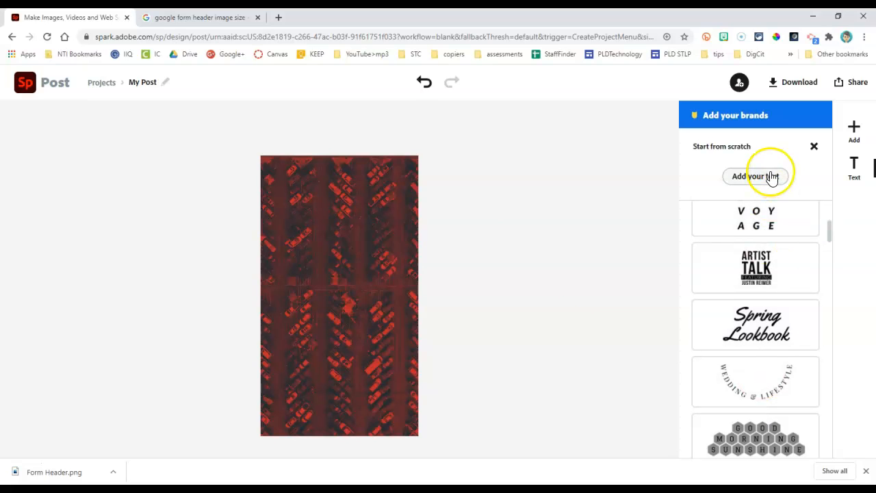
pyautogui.scroll(-8, 750, 328)
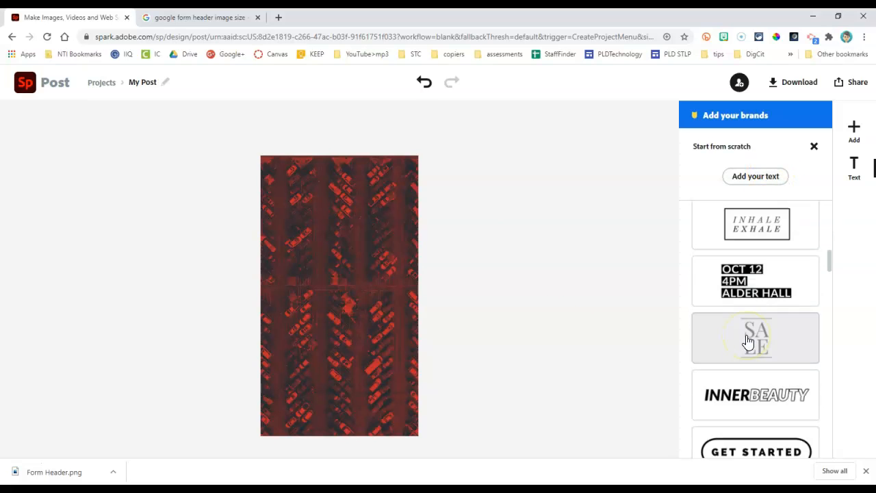
pyautogui.click(746, 279)
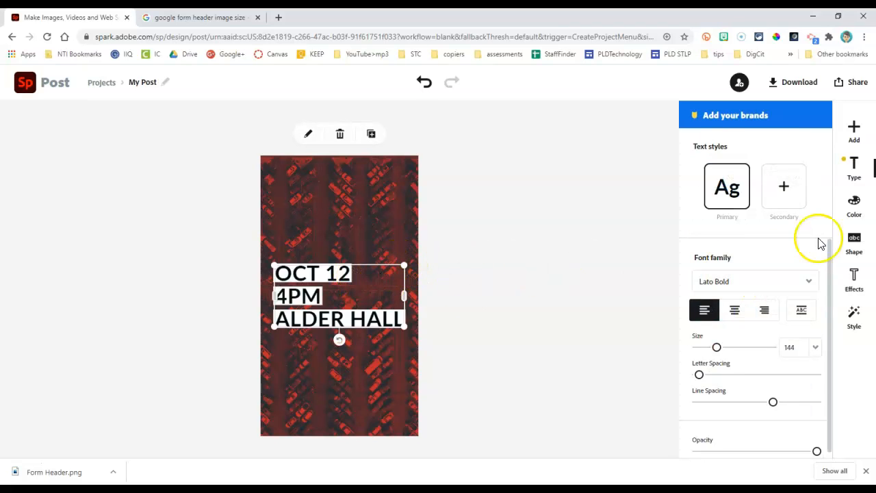
# Step: Set the template text's font to Nexa Rust Slab Black
pyautogui.click(768, 292)
pyautogui.scroll(-3, 757, 339)
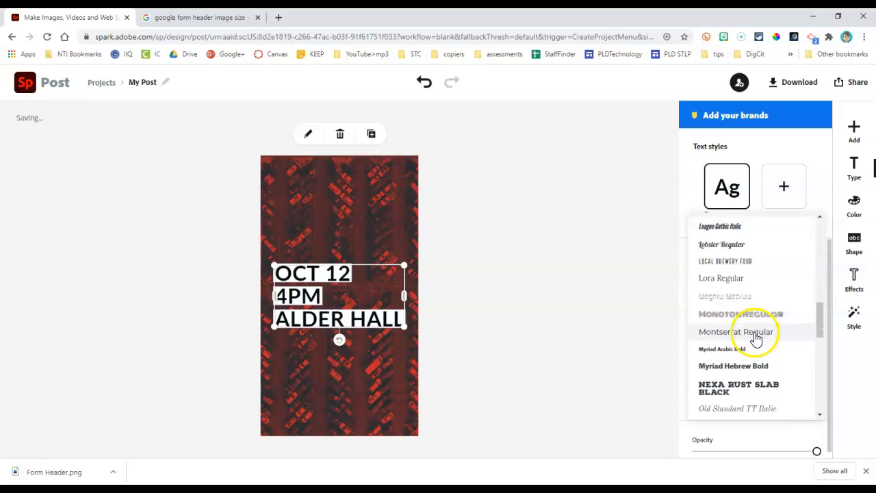
pyautogui.scroll(-1, 756, 339)
pyautogui.click(755, 336)
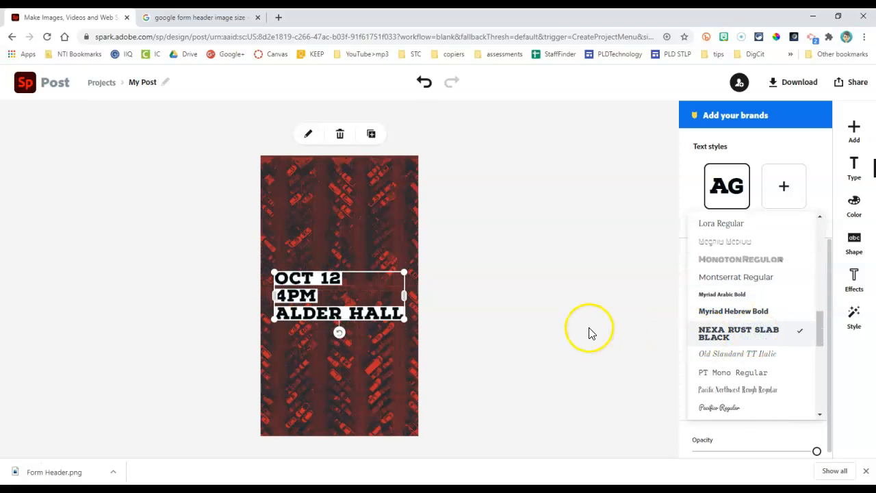
# Step: Replace the template text with "Senior tailgate this Friday!", one word per line
pyautogui.click(308, 135)
pyautogui.moveTo(452, 233); pyautogui.dragTo(261, 155)
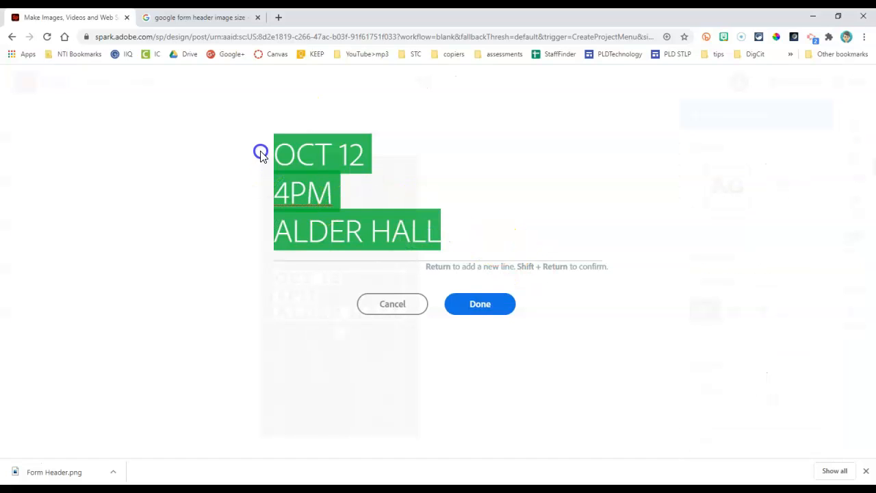
pyautogui.write('S')
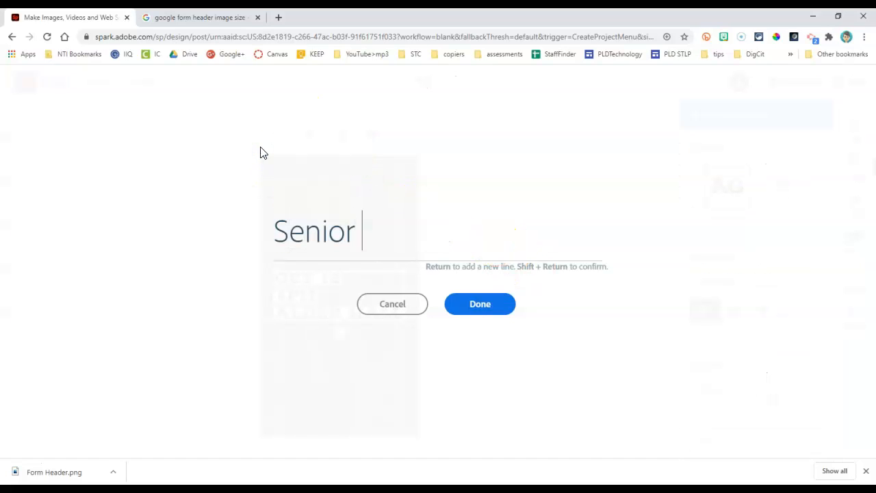
pyautogui.write('enior')
pyautogui.press('Return')
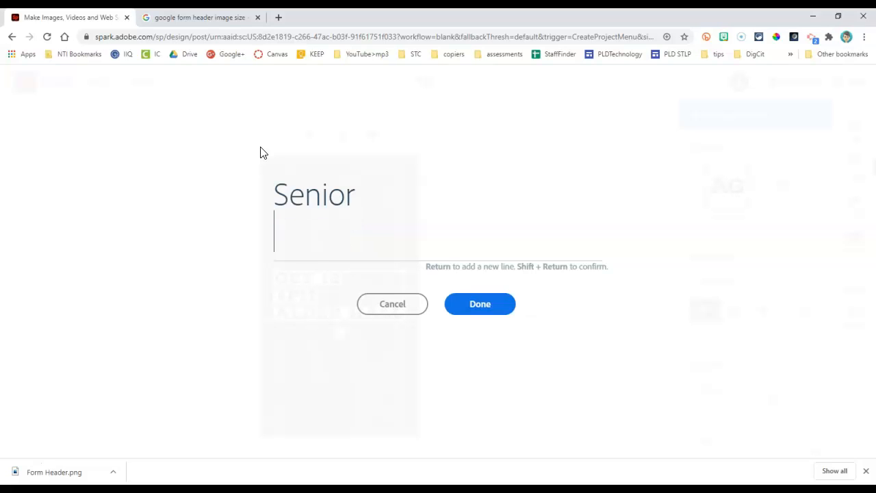
pyautogui.write('tailgat')
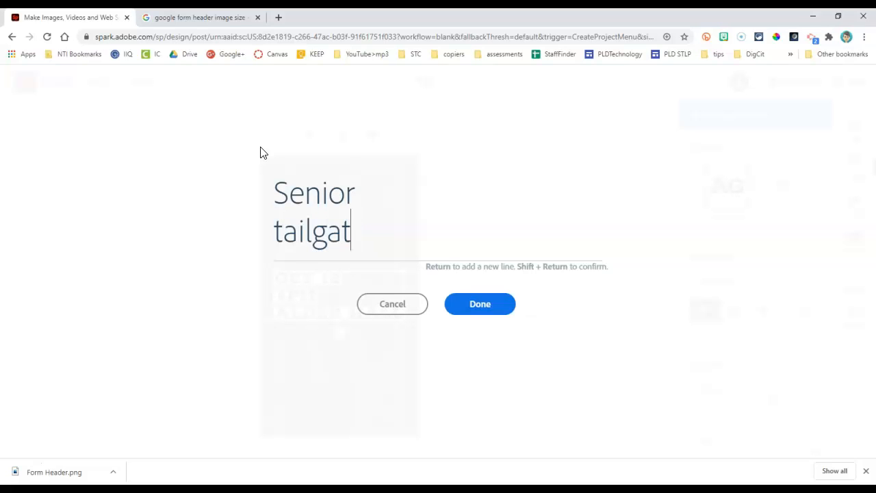
pyautogui.write('e')
pyautogui.press('Return')
pyautogui.write('this')
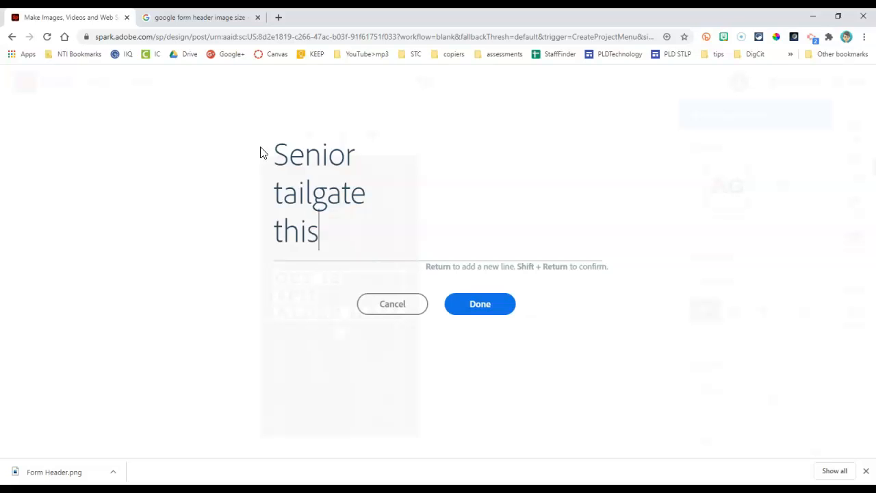
pyautogui.press('Return')
pyautogui.write('Friday!')
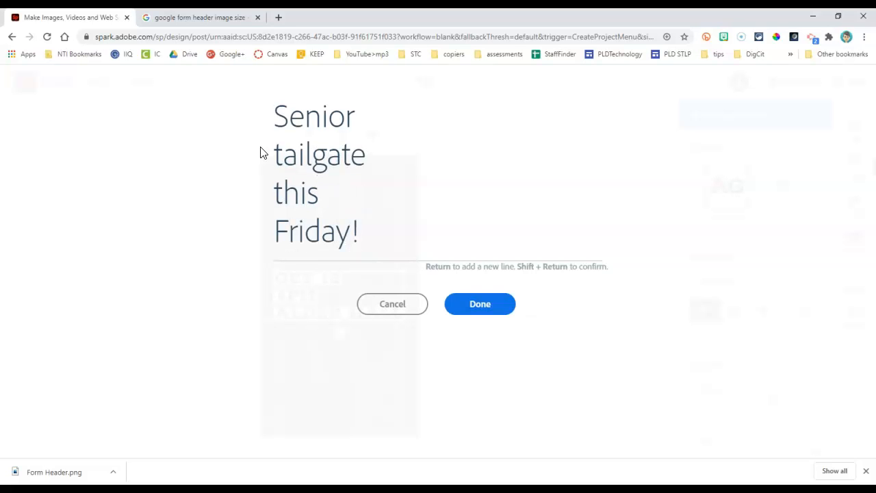
pyautogui.click(481, 308)
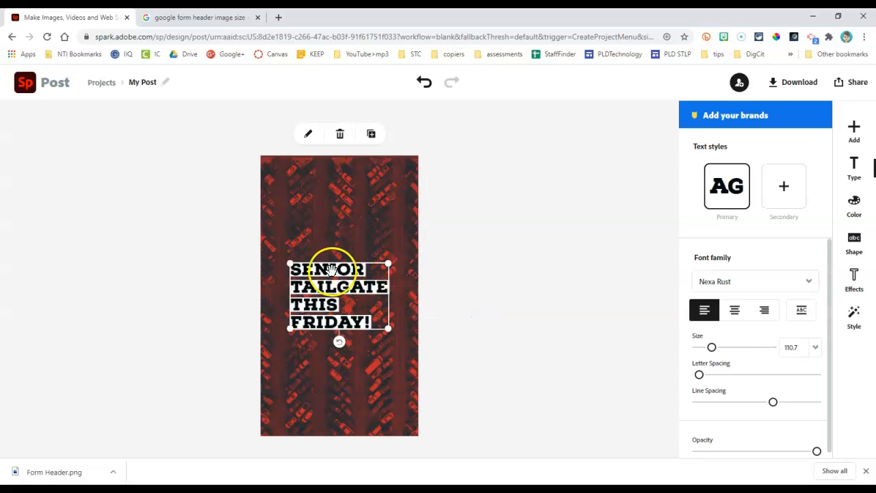
# Step: Enlarge the "Senior tailgate this Friday!" headline and place it in the upper half of the design
pyautogui.moveTo(289, 263); pyautogui.dragTo(268, 194)
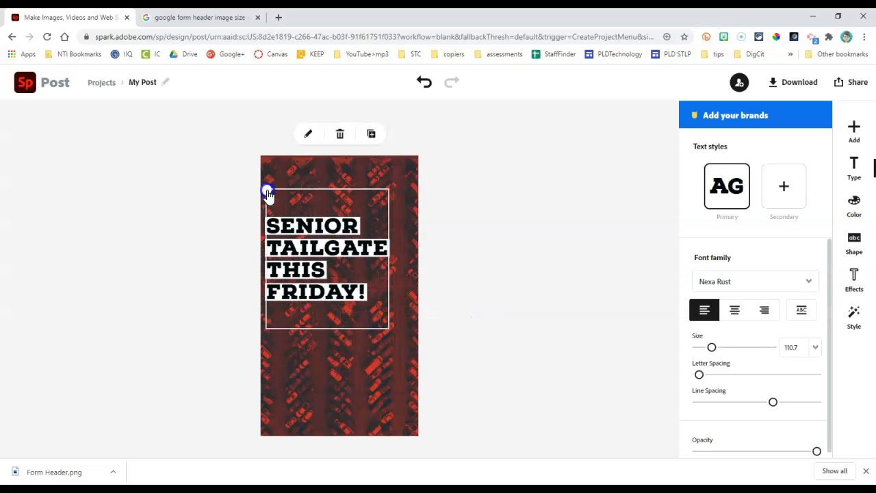
pyautogui.moveTo(292, 244); pyautogui.dragTo(303, 213)
pyautogui.click(513, 335)
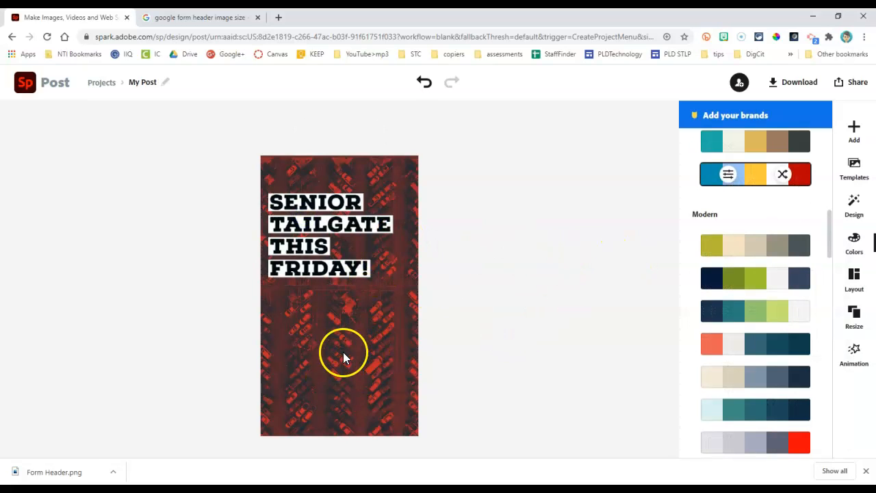
# Step: Search the icons for "bbq" and add the solid kettle grill with rising steam to the design
pyautogui.click(855, 129)
pyautogui.click(775, 127)
pyautogui.write('singer')
pyautogui.click(734, 165)
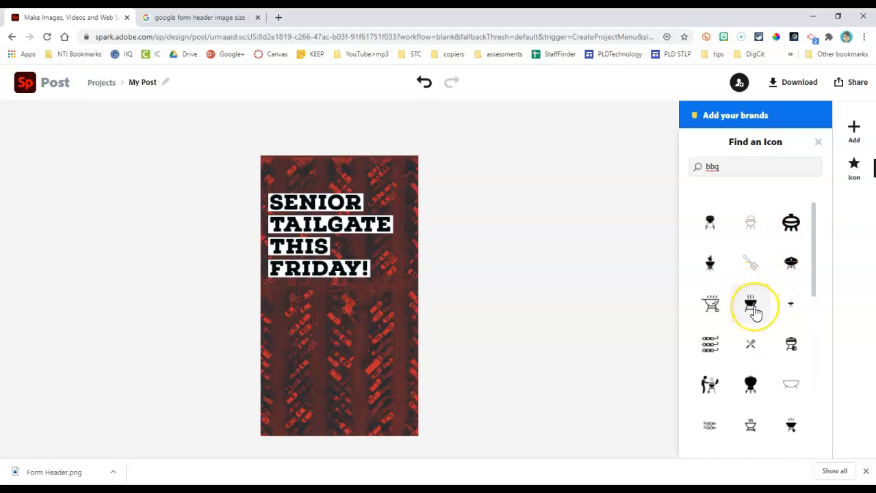
pyautogui.click(753, 308)
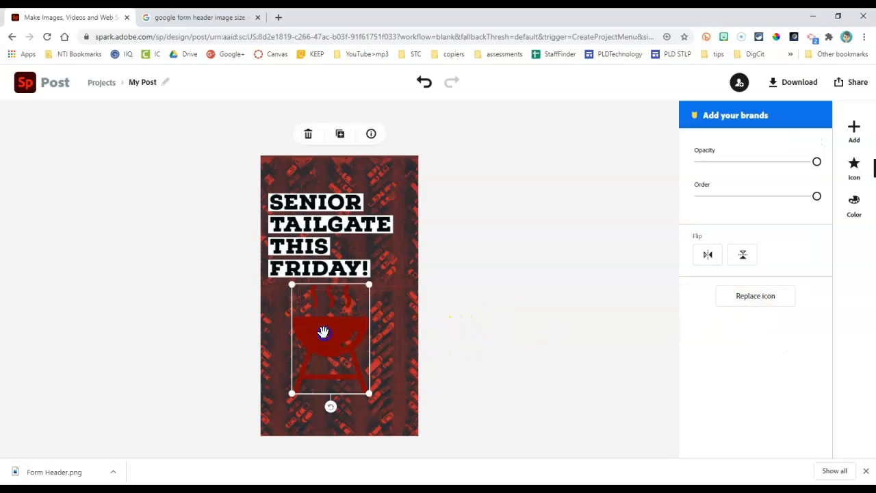
# Step: Color the grill icon white and center it horizontally below the headline
pyautogui.click(860, 206)
pyautogui.click(755, 235)
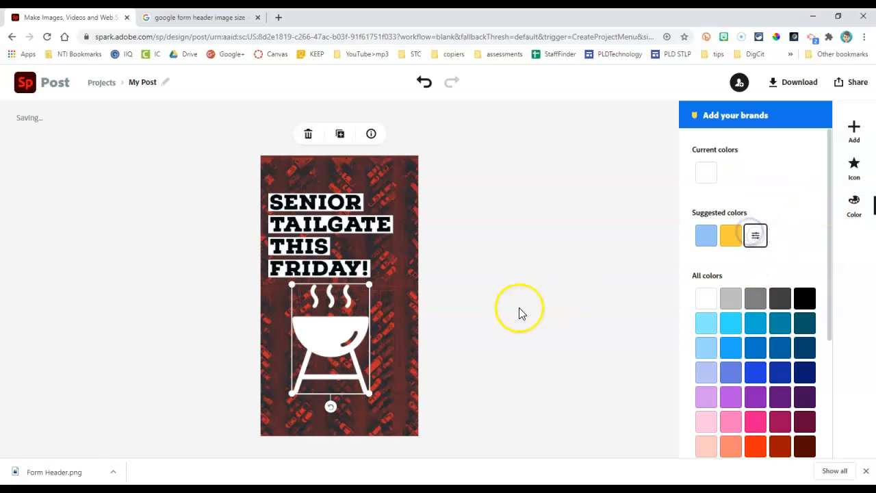
pyautogui.moveTo(338, 334); pyautogui.dragTo(346, 352)
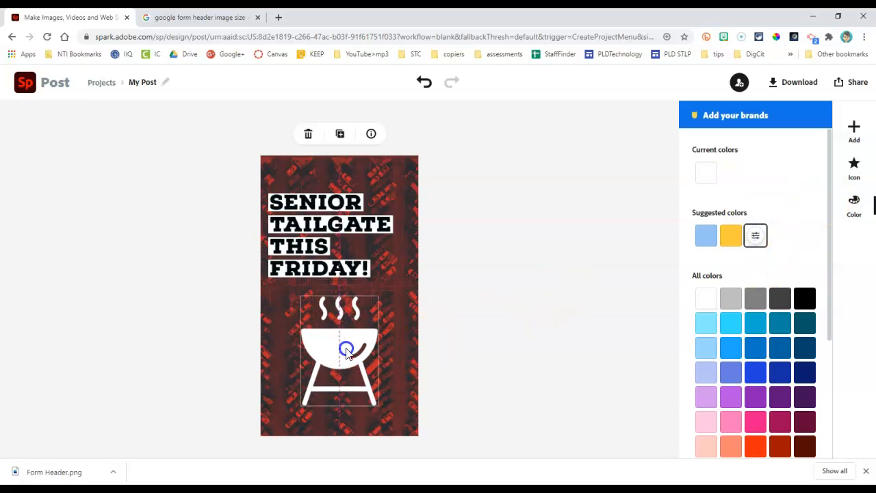
pyautogui.click(544, 304)
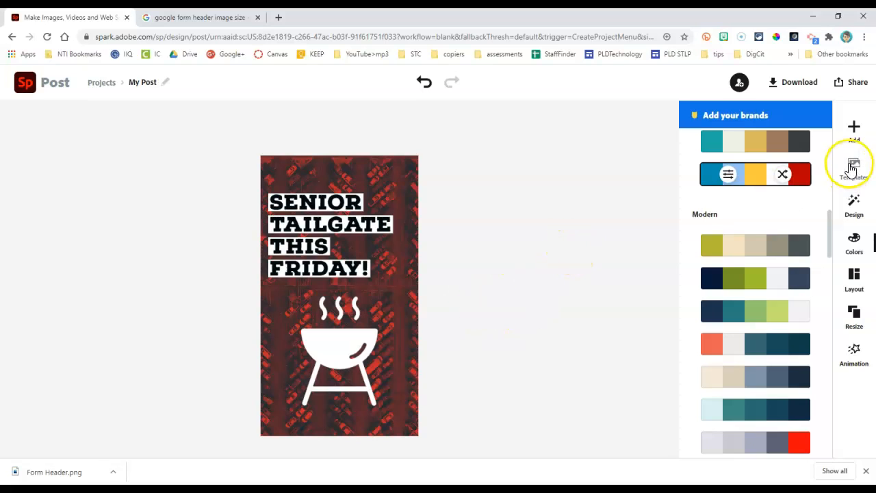
# Step: Add a new text block reading "5 pm -7pm" with "on the tennis courts" on a second line
pyautogui.click(851, 128)
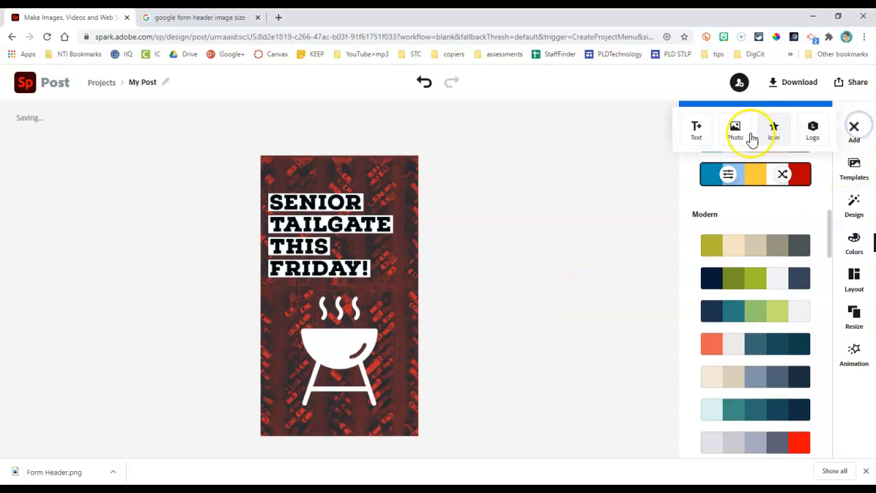
pyautogui.click(694, 134)
pyautogui.click(746, 174)
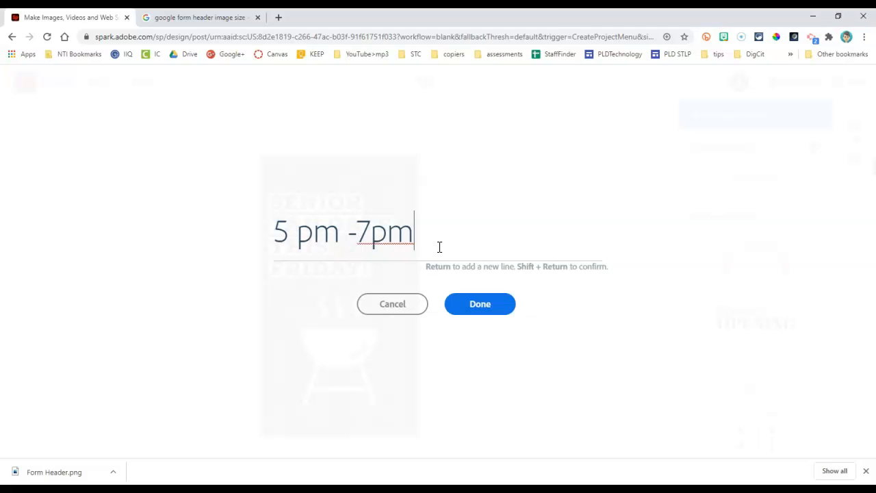
pyautogui.press('Return')
pyautogui.write('on the tennis courts')
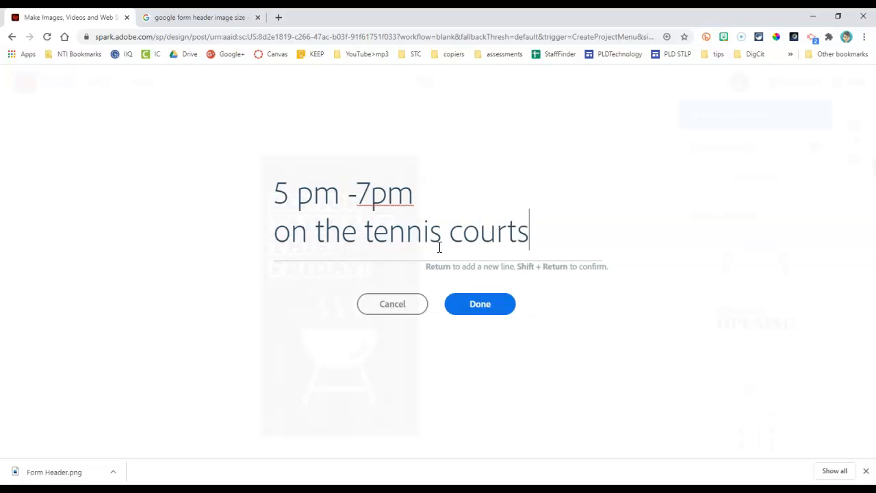
pyautogui.click(483, 303)
pyautogui.click(424, 320)
# Step: Remove the backing shape from the time and location text and color the text white
pyautogui.click(316, 388)
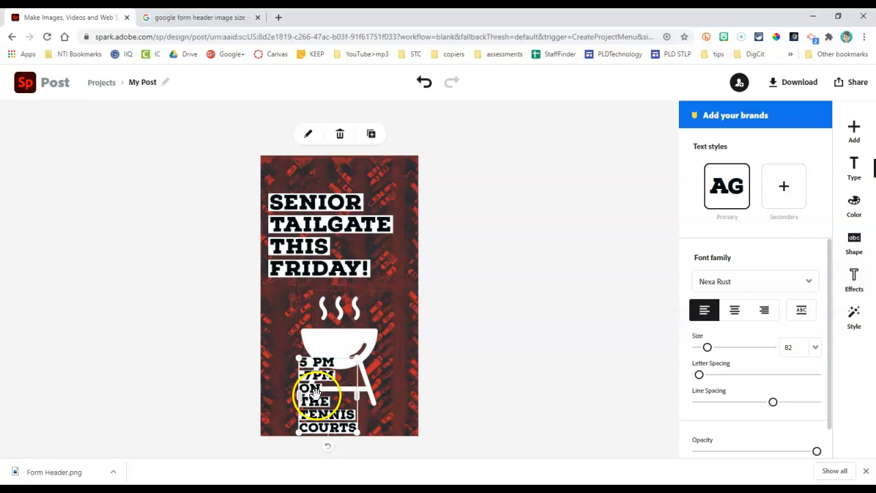
pyautogui.click(854, 238)
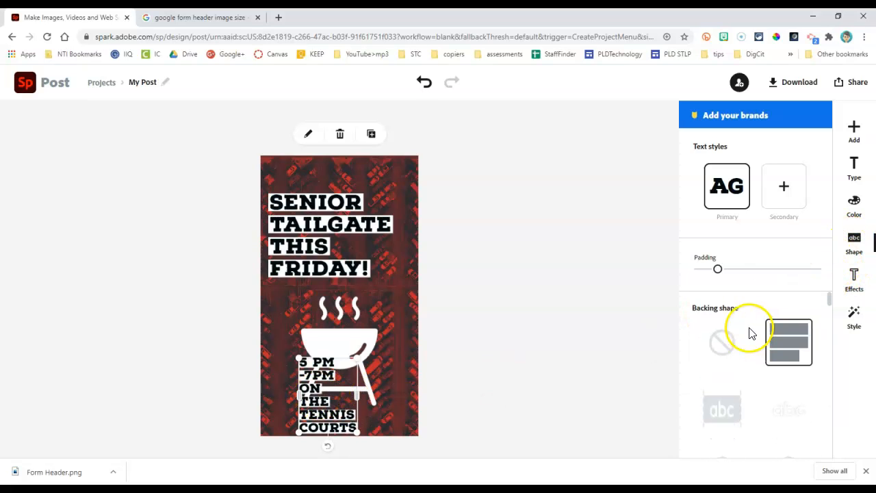
pyautogui.click(708, 342)
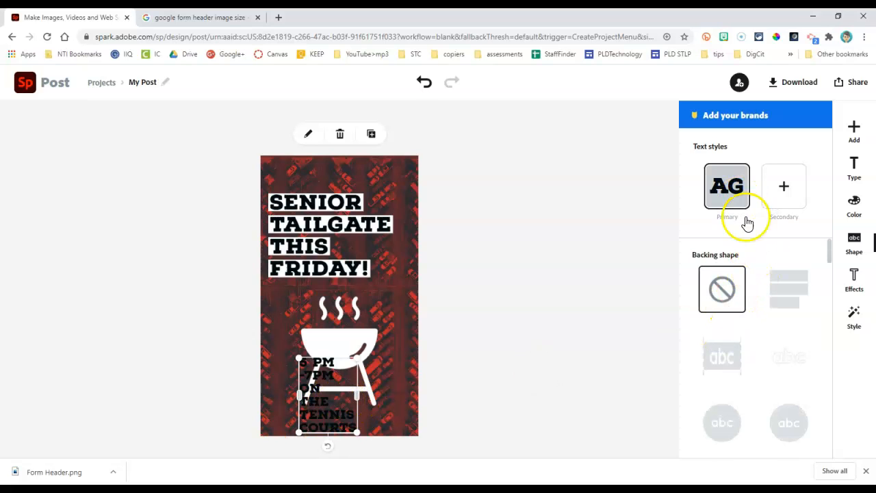
pyautogui.click(857, 204)
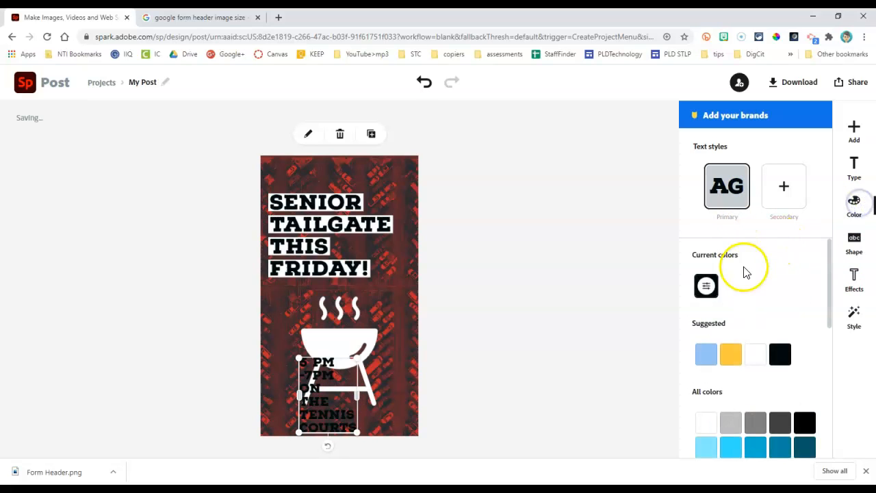
pyautogui.click(755, 354)
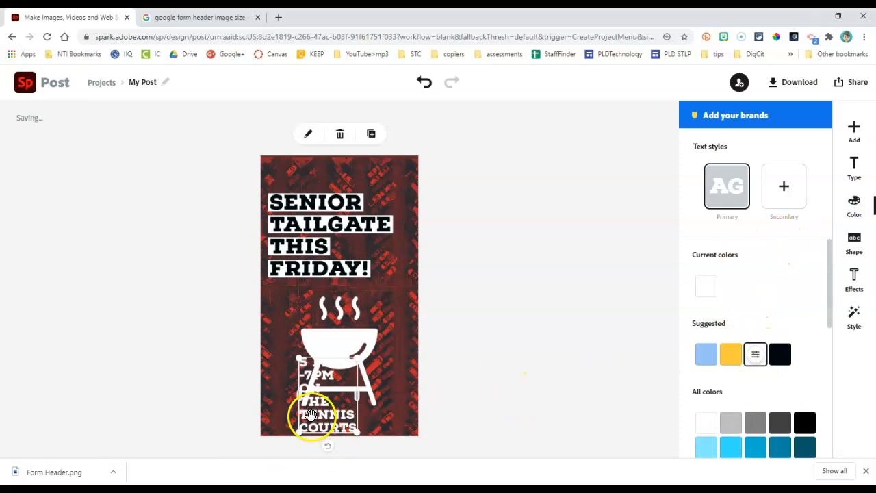
# Step: Shrink the grill icon beneath the headline and move the time and location text below it
pyautogui.click(329, 338)
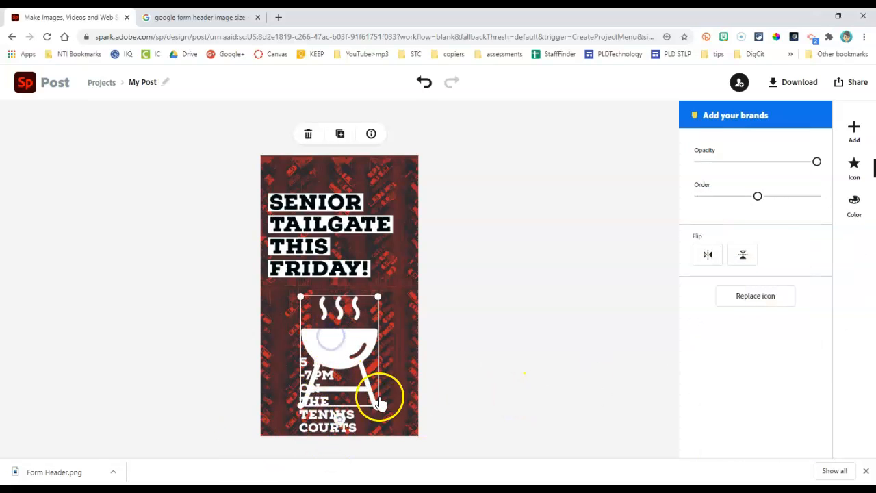
pyautogui.moveTo(377, 409); pyautogui.dragTo(337, 329)
pyautogui.moveTo(322, 388); pyautogui.dragTo(293, 384)
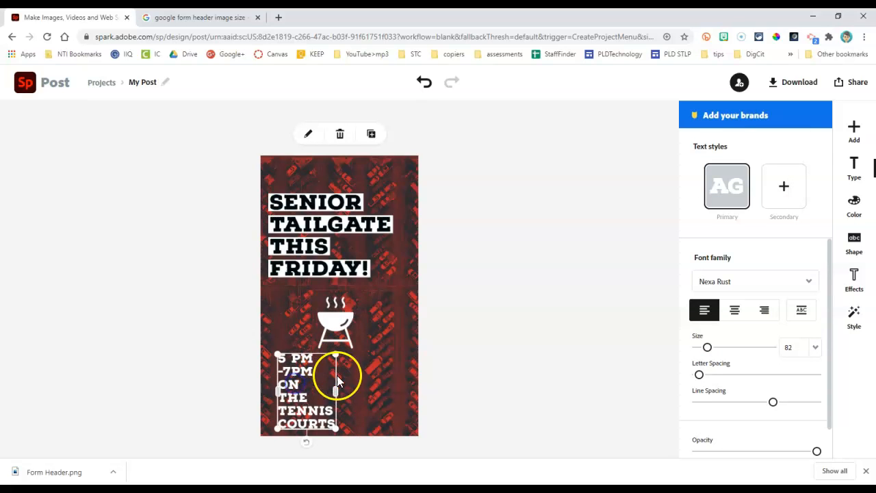
# Step: Enlarge the time and location text block and center-align its lines below the grill icon
pyautogui.moveTo(335, 359); pyautogui.dragTo(382, 370)
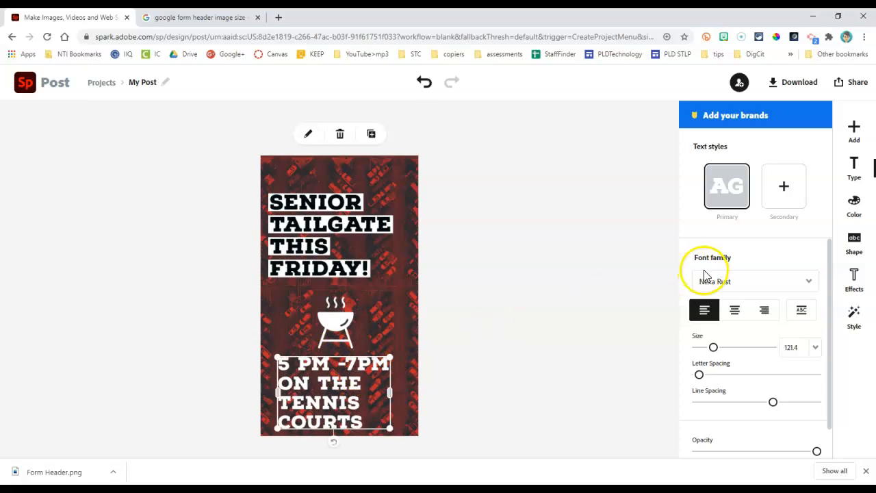
pyautogui.click(735, 310)
pyautogui.click(582, 286)
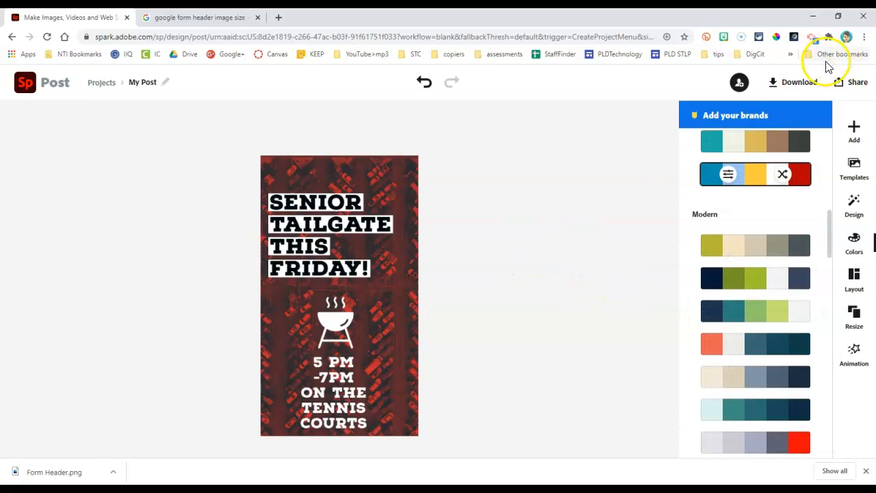
# Step: Open the download options for the tailgate graphic
pyautogui.click(802, 83)
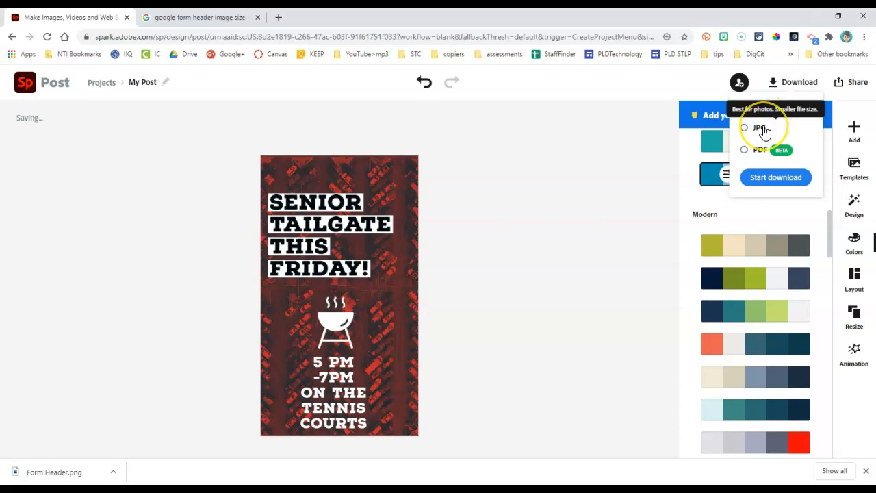